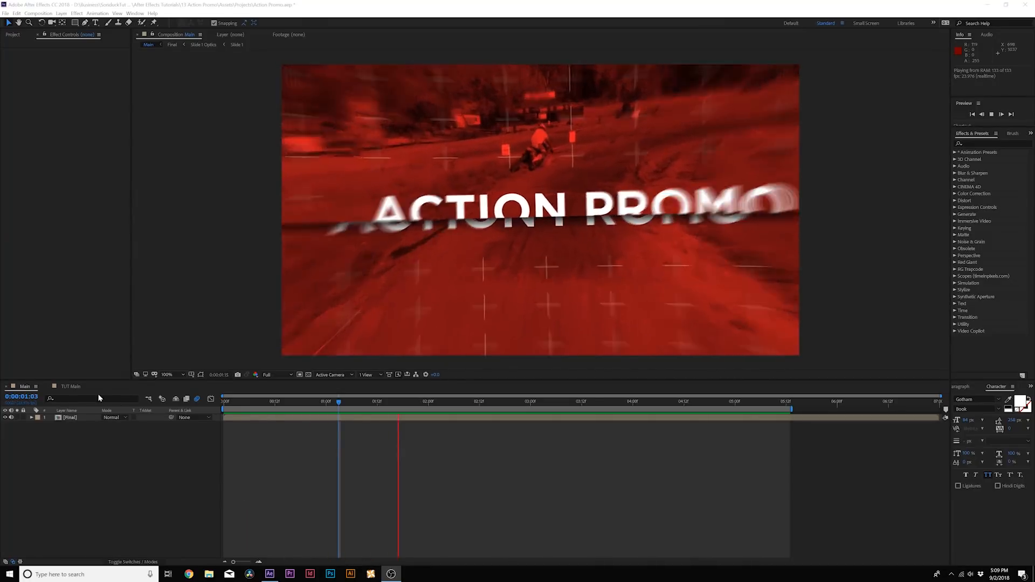
Open the TUT Main composition and toggle the ACTION PROMO text layer's visibility to compare the footage with and without the title.
{"action": "left_click", "coordinate": [71, 387]}
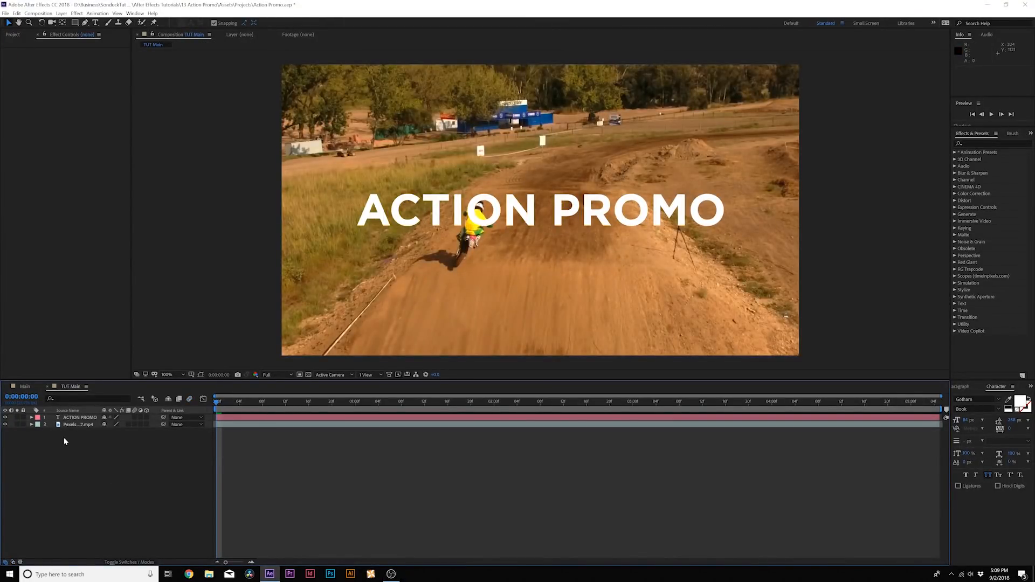
{"action": "left_click", "coordinate": [70, 418]}
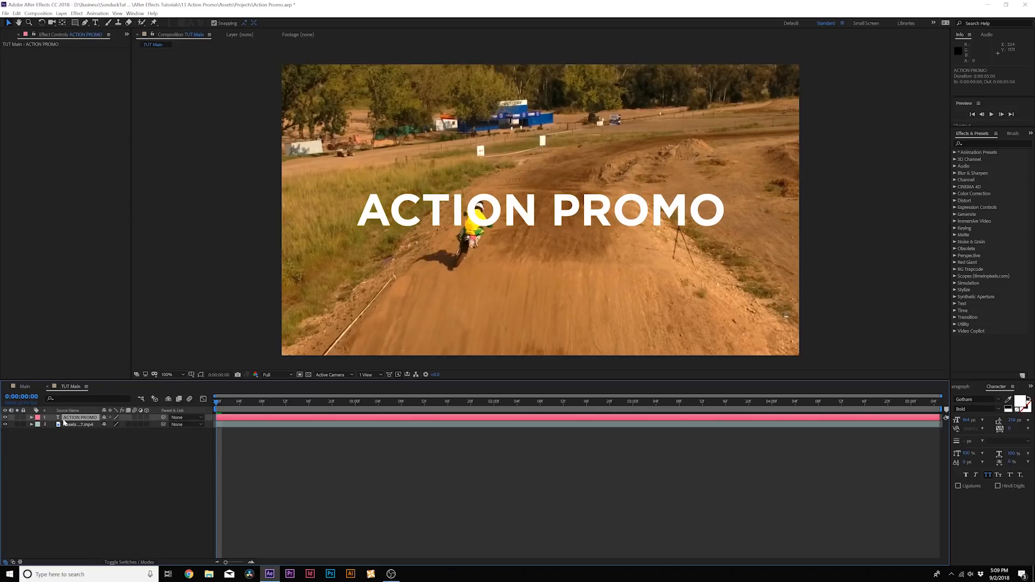
{"action": "left_click", "coordinate": [6, 418]}
{"action": "left_click", "coordinate": [5, 418]}
{"action": "left_click", "coordinate": [6, 417]}
{"action": "left_click", "coordinate": [6, 418]}
{"action": "left_click", "coordinate": [107, 467]}
Add an adjustment layer and place it between the ACTION PROMO text and the video footage.
{"action": "left_click", "coordinate": [62, 13]}
{"action": "mouse_move", "coordinate": [108, 22]}
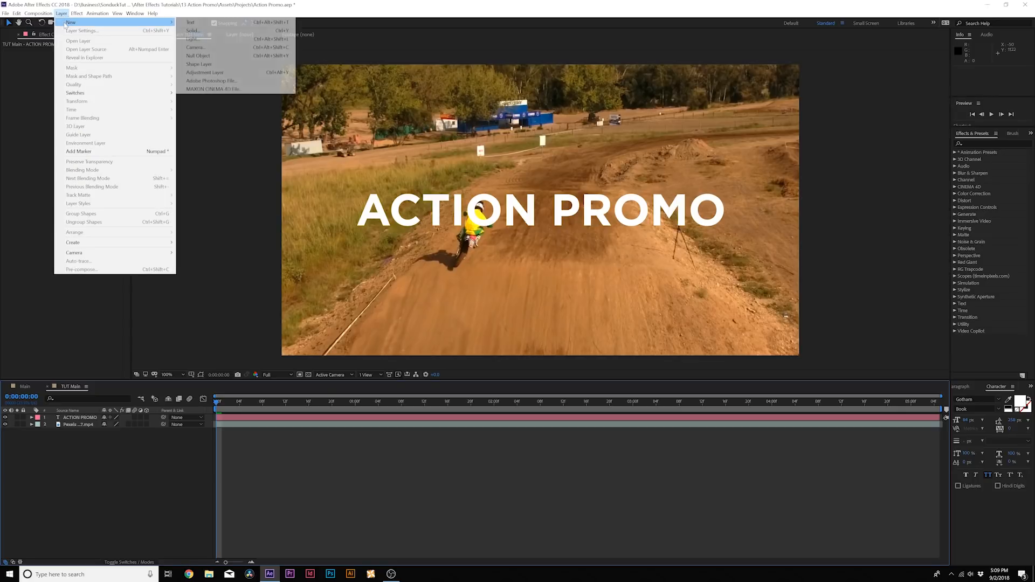
{"action": "left_click", "coordinate": [213, 73]}
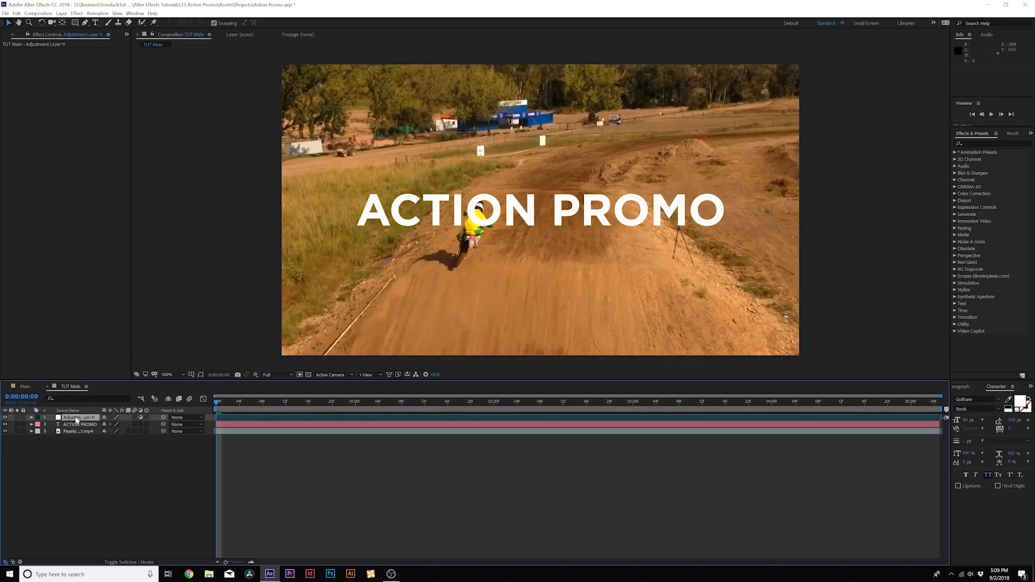
{"action": "left_click_drag", "start_coordinate": [77, 420], "coordinate": [75, 429]}
Apply a Tint effect to the adjustment layer, mapping white to pure bright red.
{"action": "left_click", "coordinate": [77, 13]}
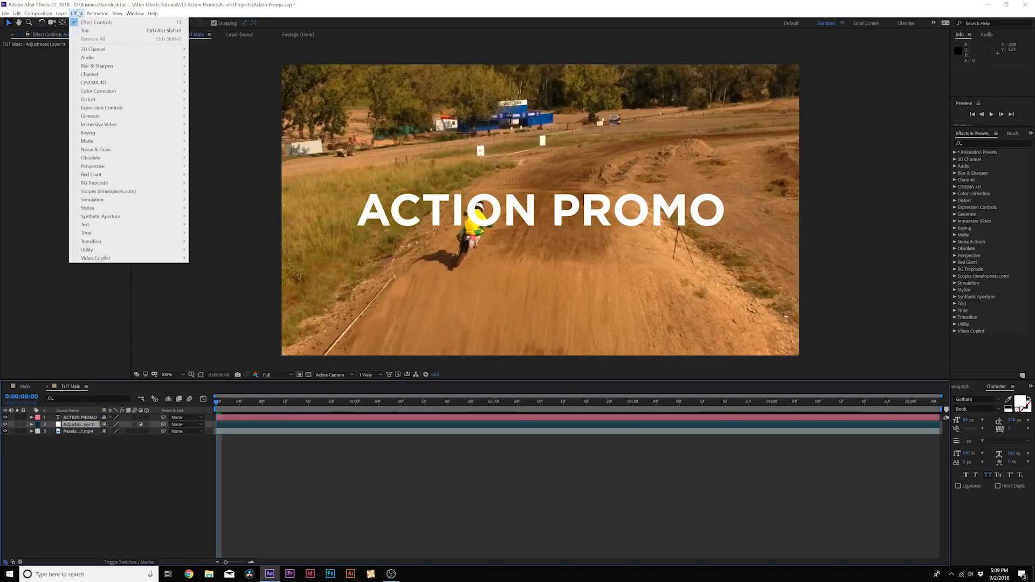
{"action": "mouse_move", "coordinate": [108, 97]}
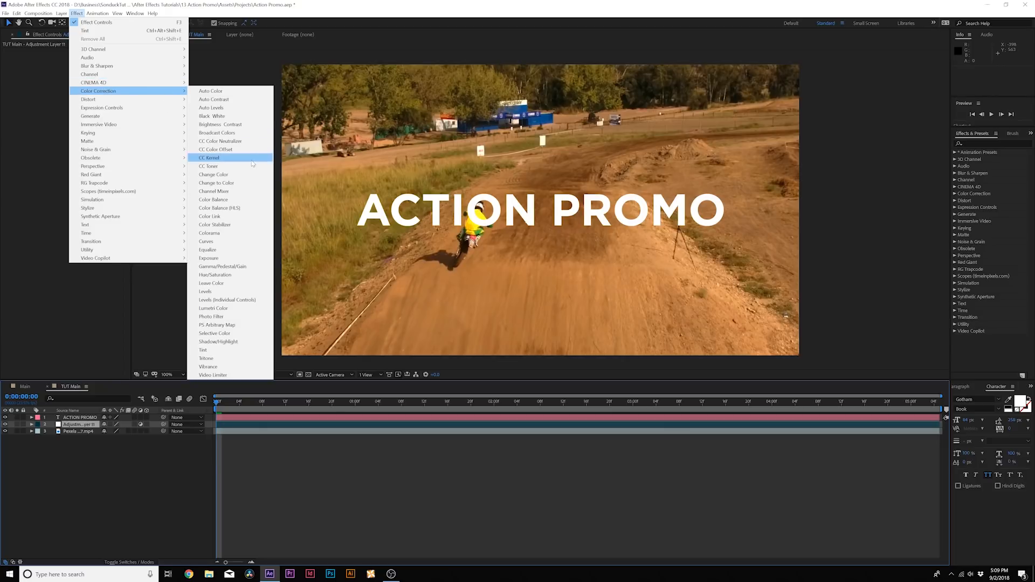
{"action": "left_click", "coordinate": [216, 350]}
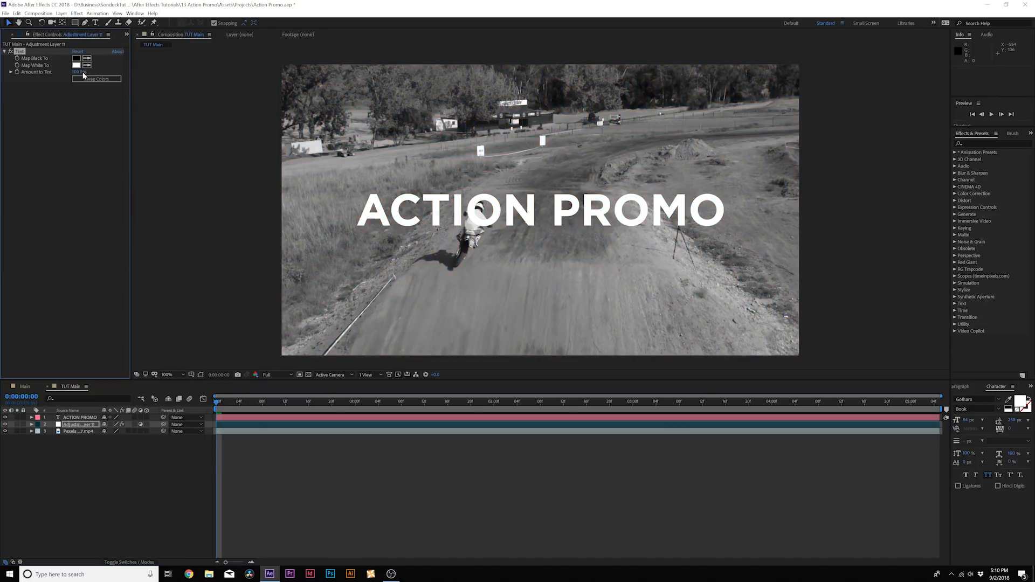
{"action": "left_click", "coordinate": [76, 66]}
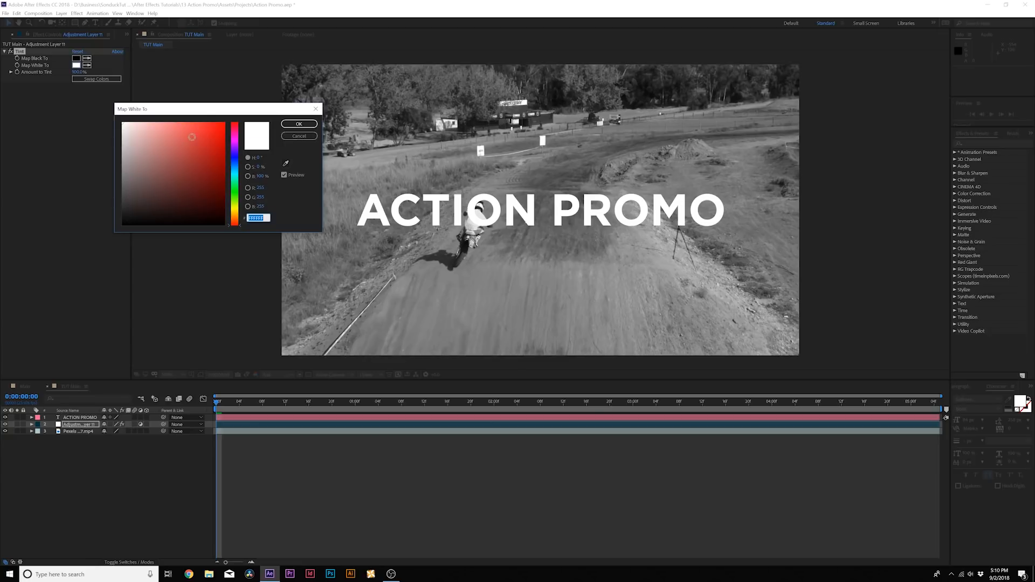
{"action": "left_click", "coordinate": [224, 123]}
{"action": "left_click", "coordinate": [291, 126]}
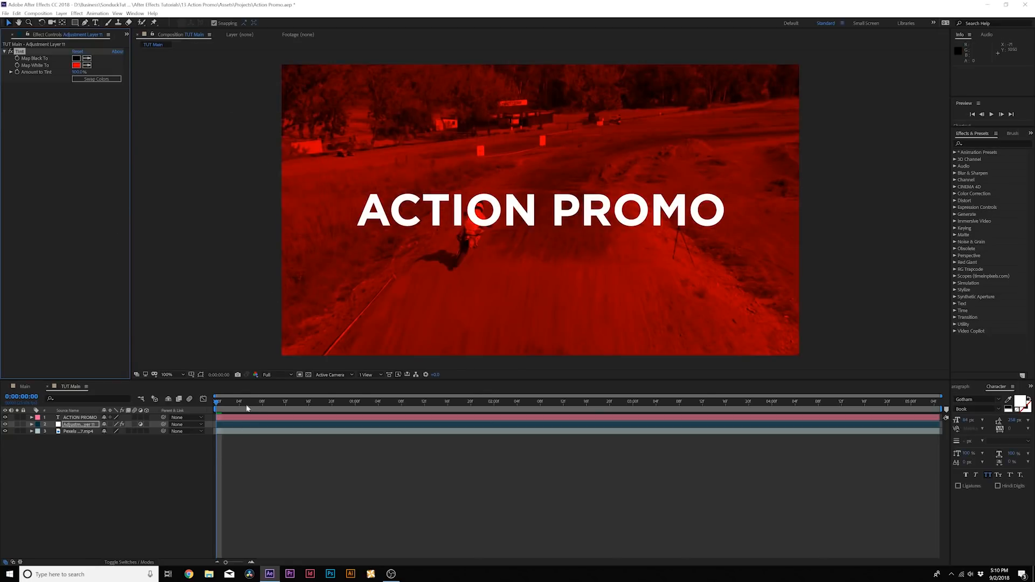
{"action": "left_click", "coordinate": [121, 474]}
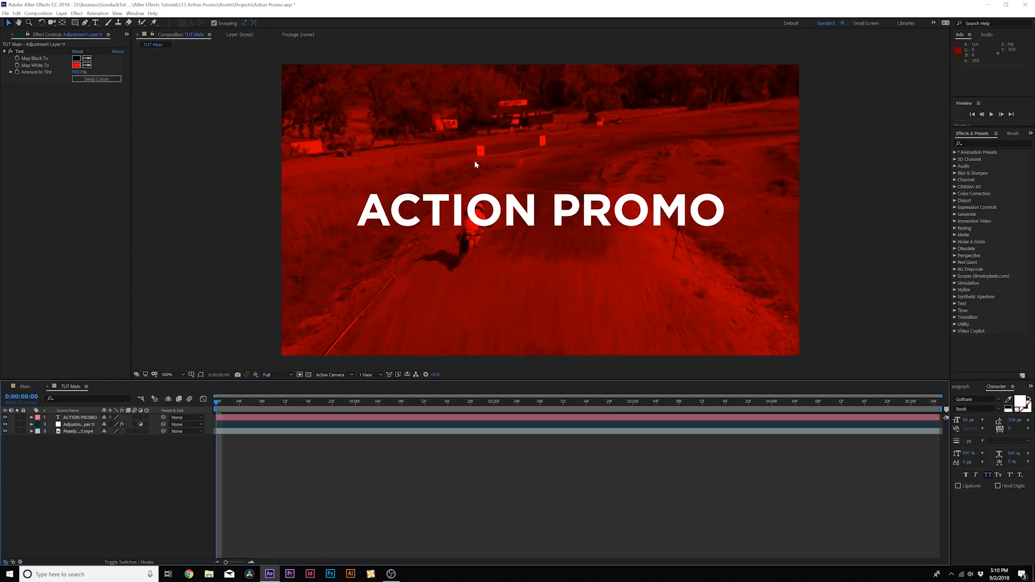
{"action": "left_click", "coordinate": [79, 424]}
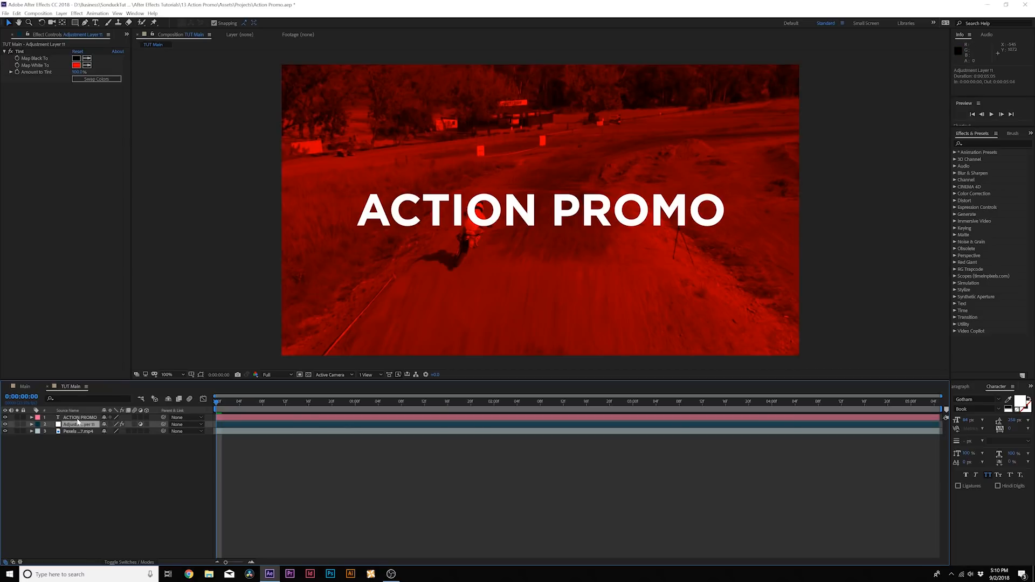
{"action": "left_click", "coordinate": [71, 442]}
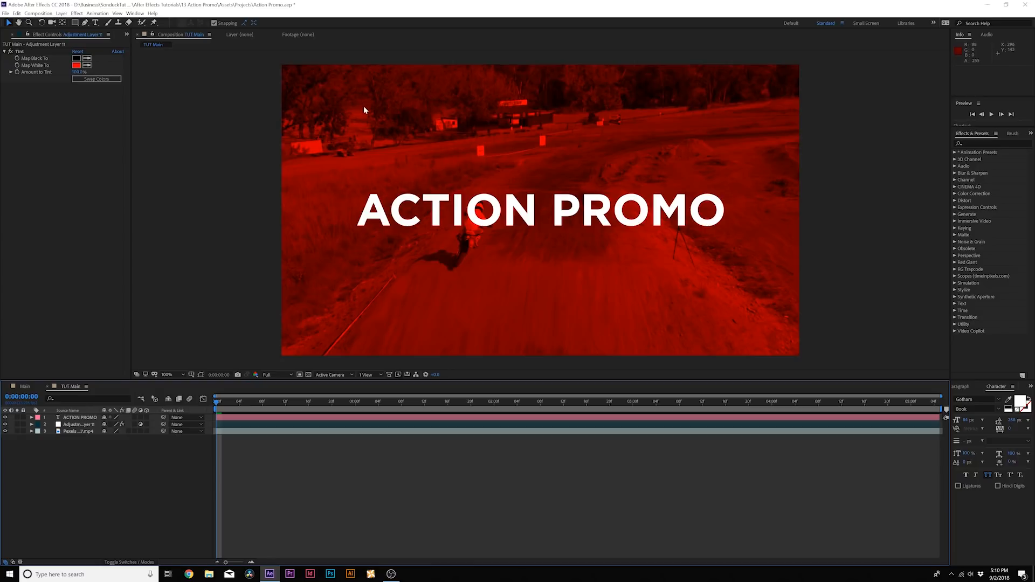
Set up the Pen tool with no fill and a solid white 1 px stroke.
{"action": "left_click", "coordinate": [86, 22]}
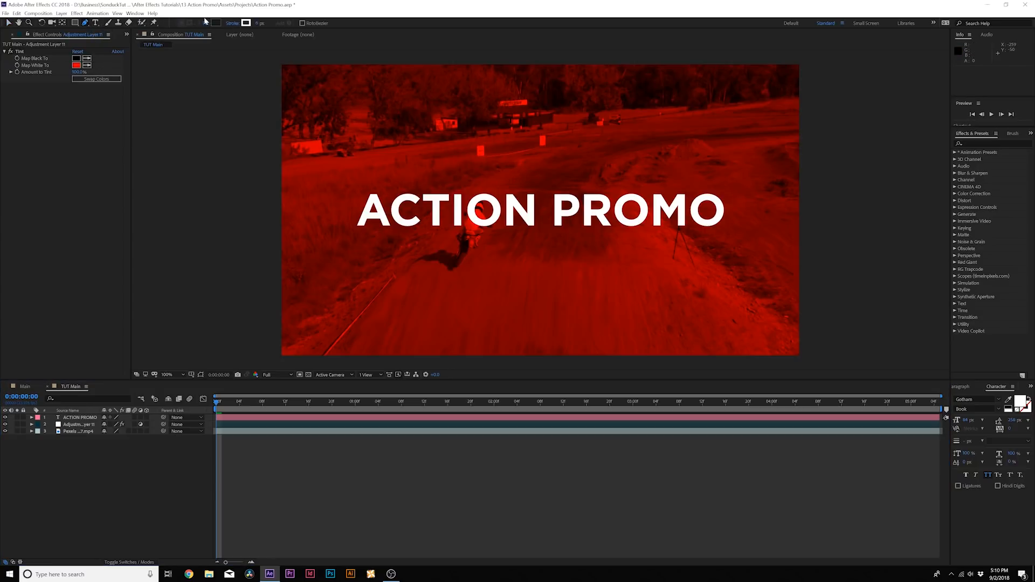
{"action": "left_click", "coordinate": [205, 23]}
{"action": "left_click", "coordinate": [539, 181]}
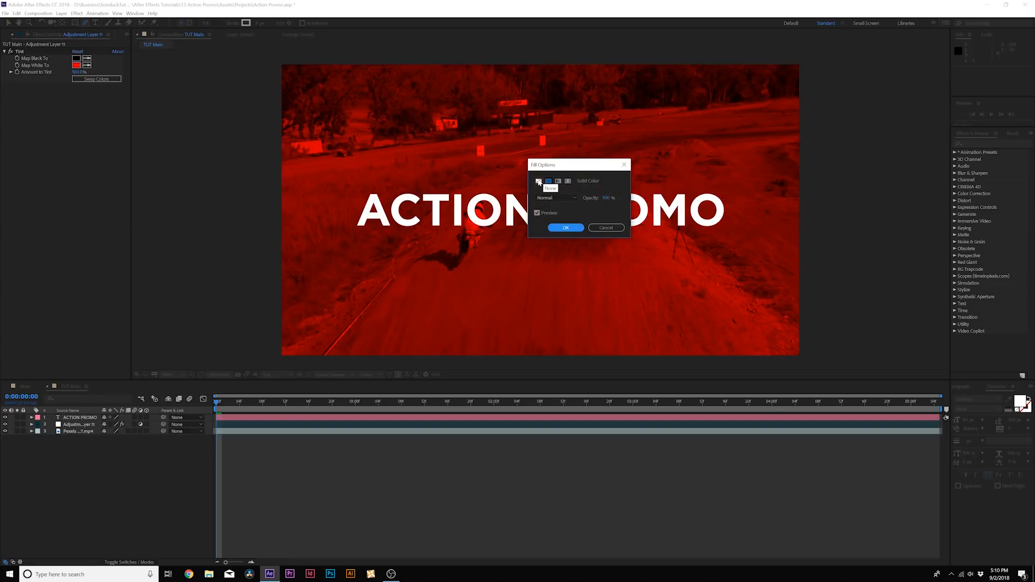
{"action": "left_click", "coordinate": [565, 227]}
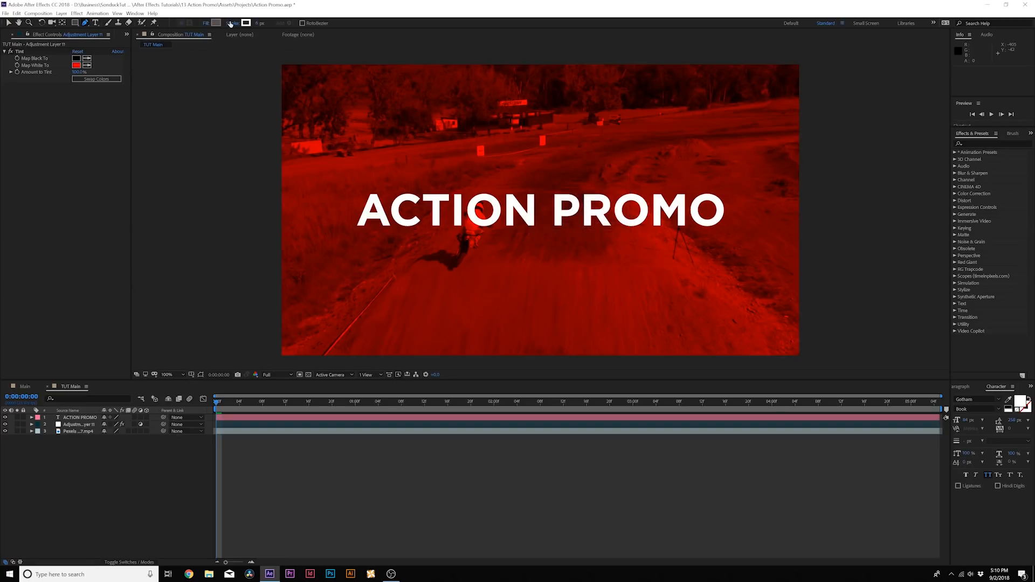
{"action": "left_click", "coordinate": [231, 24]}
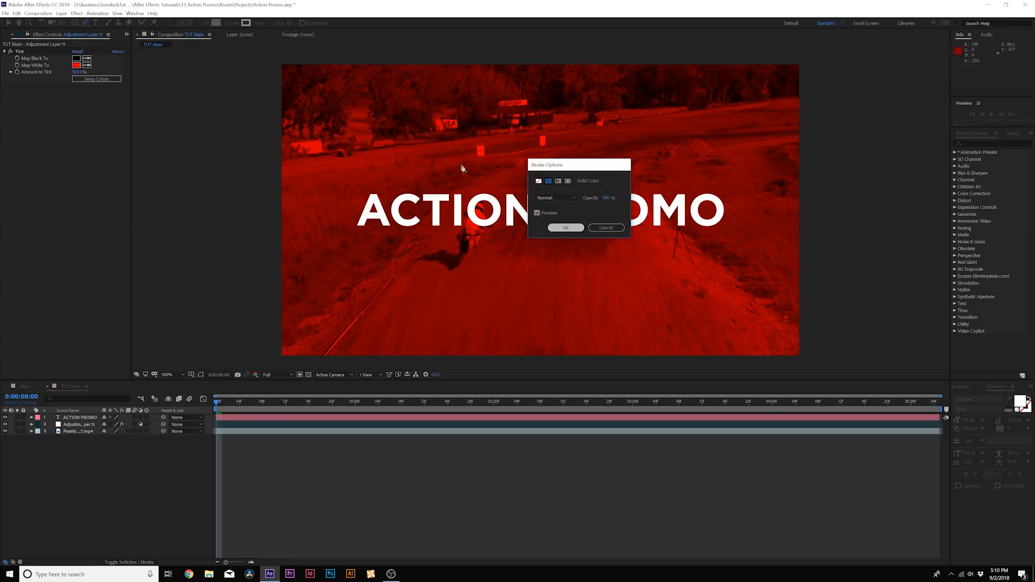
{"action": "left_click", "coordinate": [565, 227]}
{"action": "left_click", "coordinate": [267, 23]}
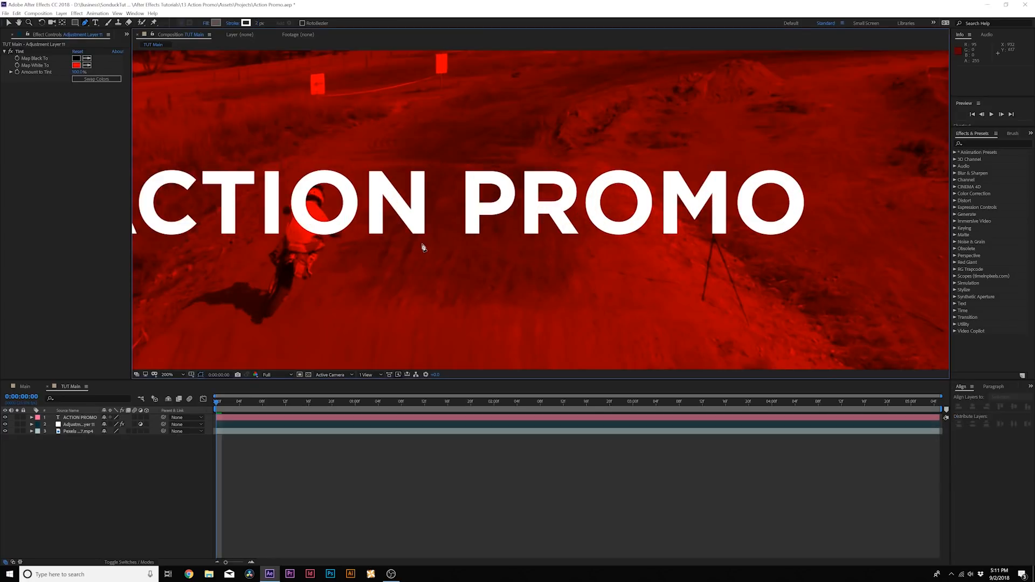
Draw a short vertical line on a new shape layer in the gap between the words ACTION and PROMO.
{"action": "key", "text": "="}
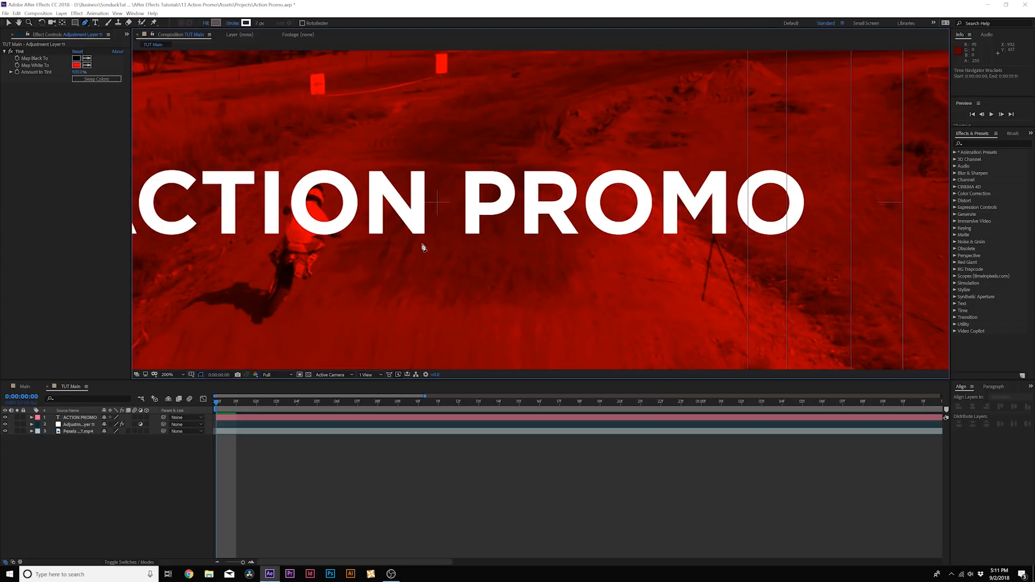
{"action": "left_click", "coordinate": [438, 216]}
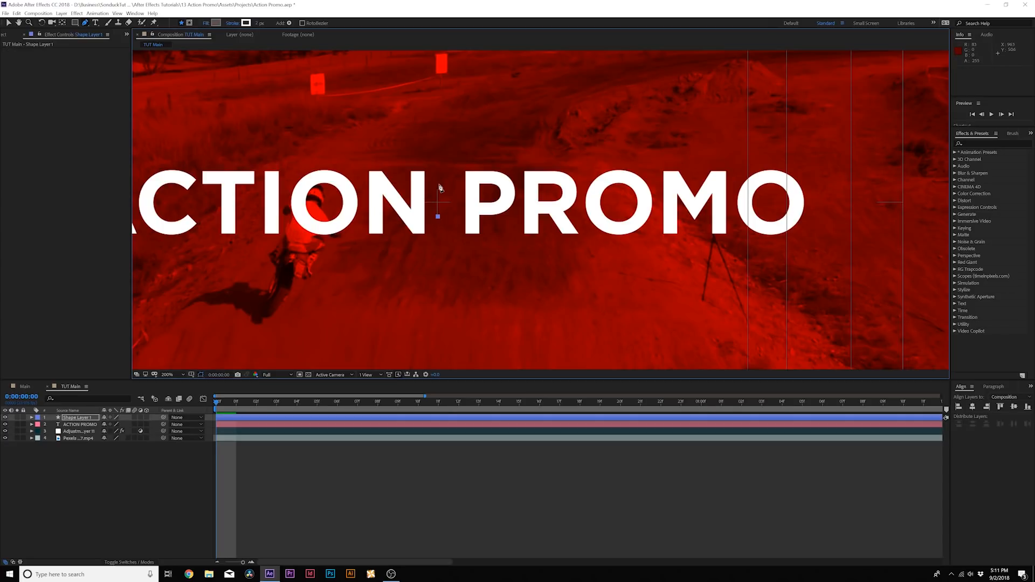
{"action": "left_click", "coordinate": [438, 184]}
{"action": "left_click", "coordinate": [97, 467]}
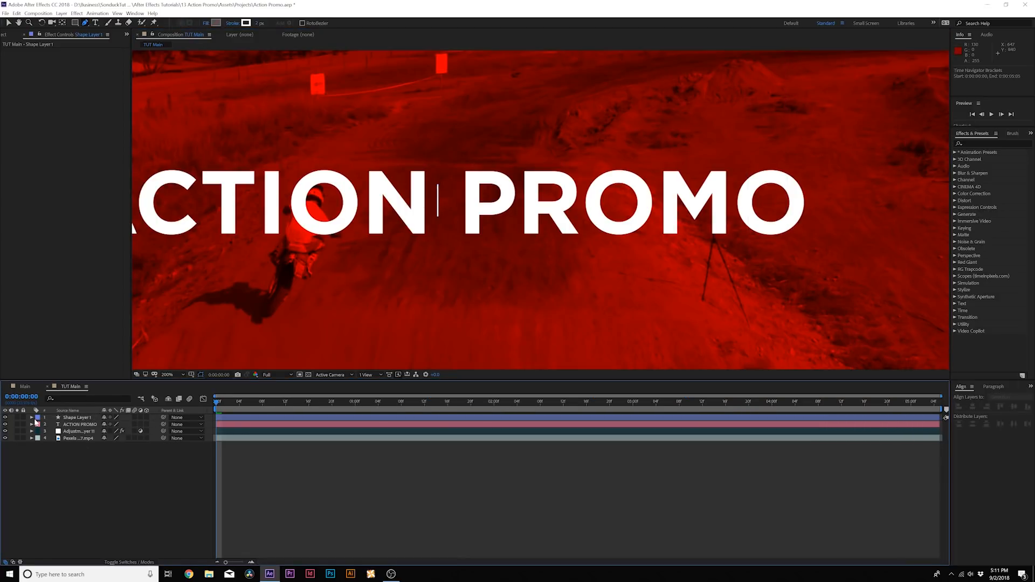
Duplicate the vertical line's Shape 1 group inside the shape layer's contents.
{"action": "left_click", "coordinate": [32, 418]}
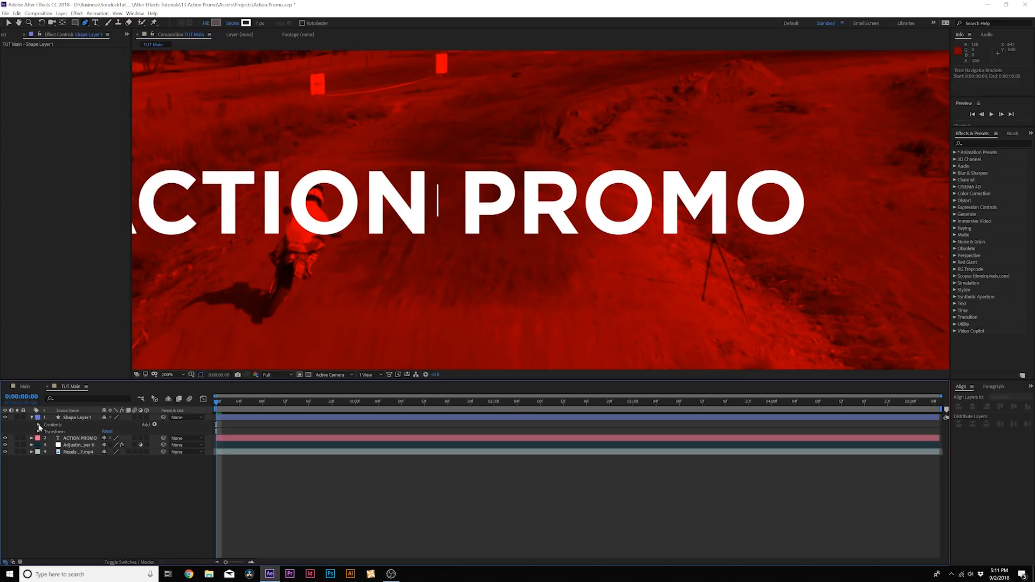
{"action": "left_click", "coordinate": [38, 426]}
{"action": "left_click", "coordinate": [57, 432]}
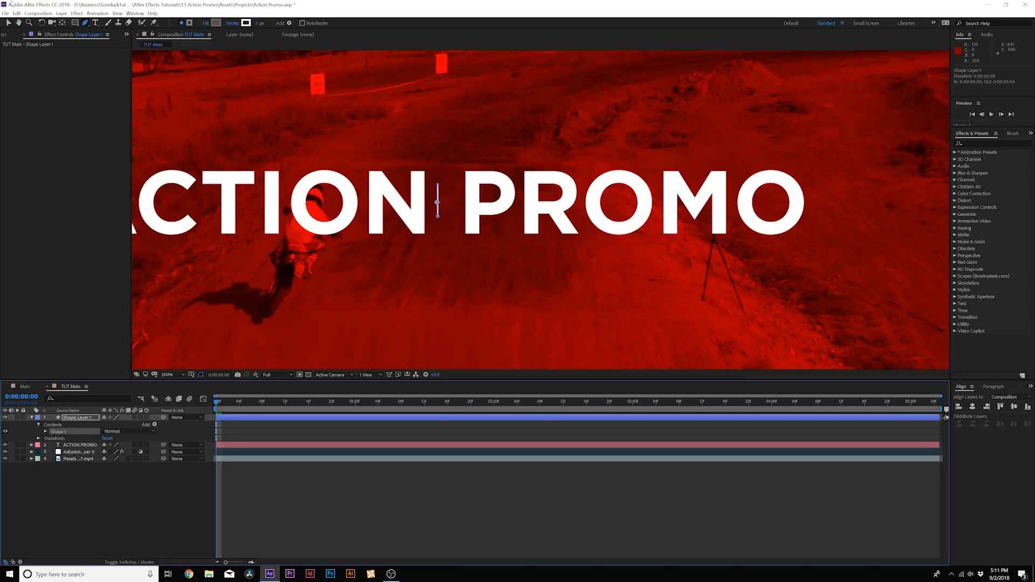
{"action": "left_click", "coordinate": [17, 13]}
{"action": "left_click", "coordinate": [38, 109]}
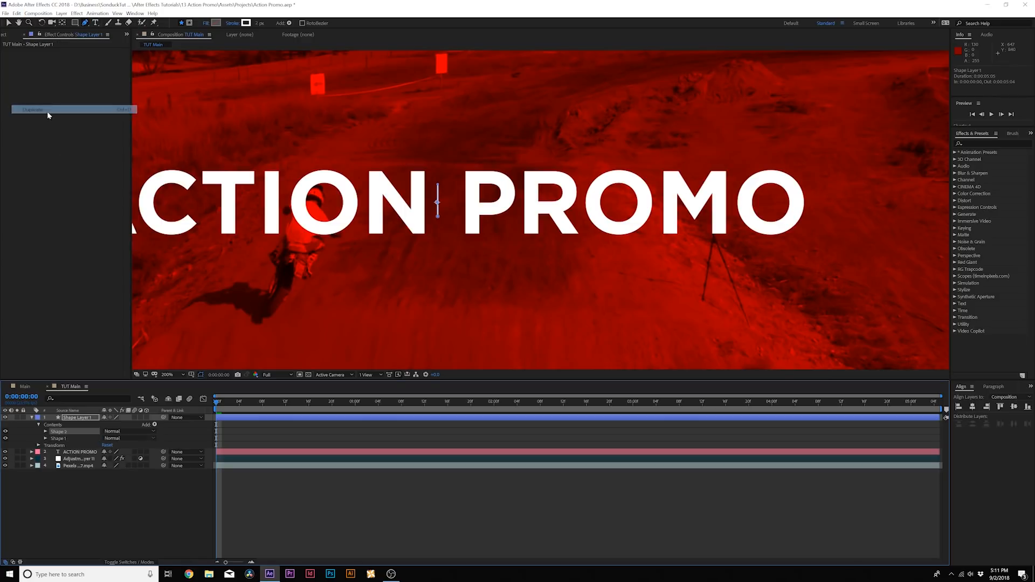
Rotate the duplicated line, Shape 2, by 90° so that the two lines form a plus sign.
{"action": "left_click", "coordinate": [46, 432]}
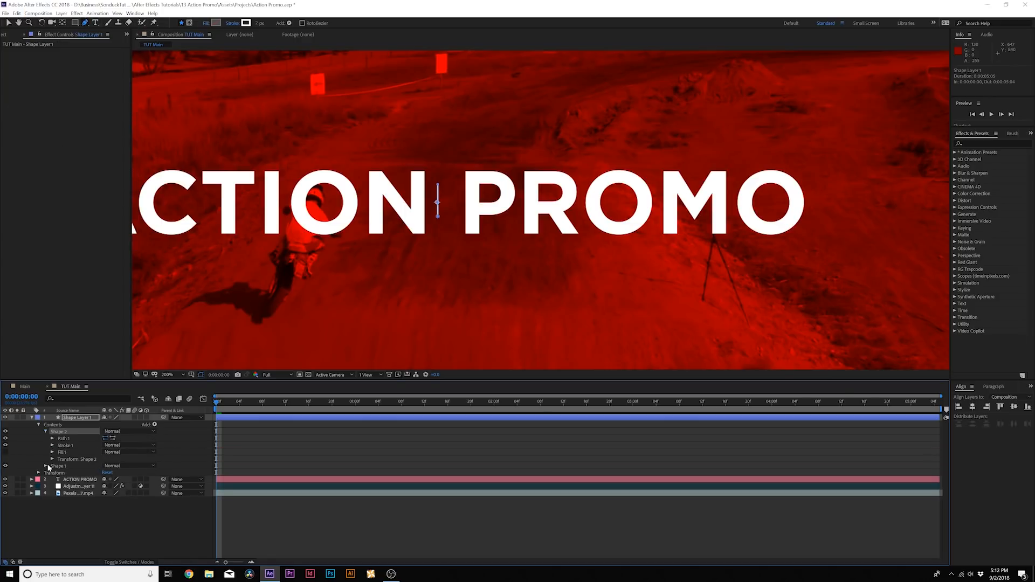
{"action": "left_click", "coordinate": [53, 459]}
{"action": "left_click_drag", "start_coordinate": [110, 500], "coordinate": [113, 472]}
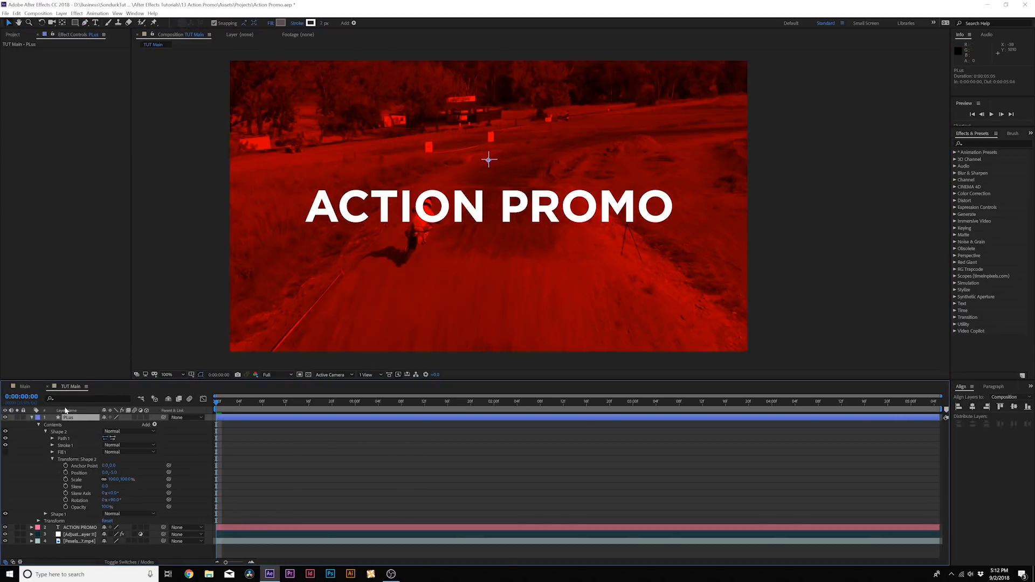
Move the plus sign layer to the upper-left corner of the frame, at a position of about 61, 54.
{"action": "key", "text": "p"}
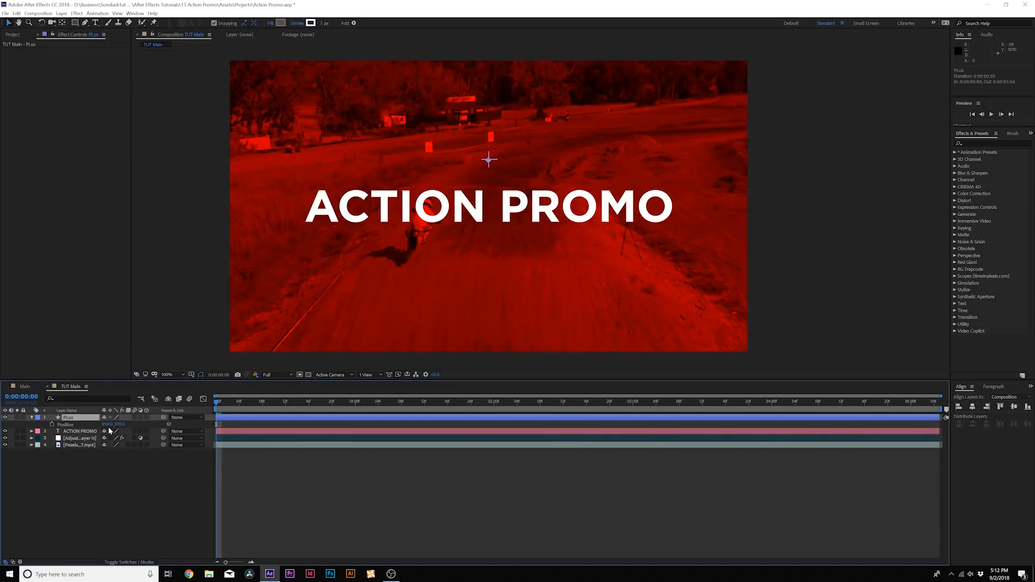
{"action": "left_click_drag", "start_coordinate": [112, 430], "coordinate": [185, 424]}
{"action": "left_click_drag", "start_coordinate": [185, 425], "coordinate": [164, 424]}
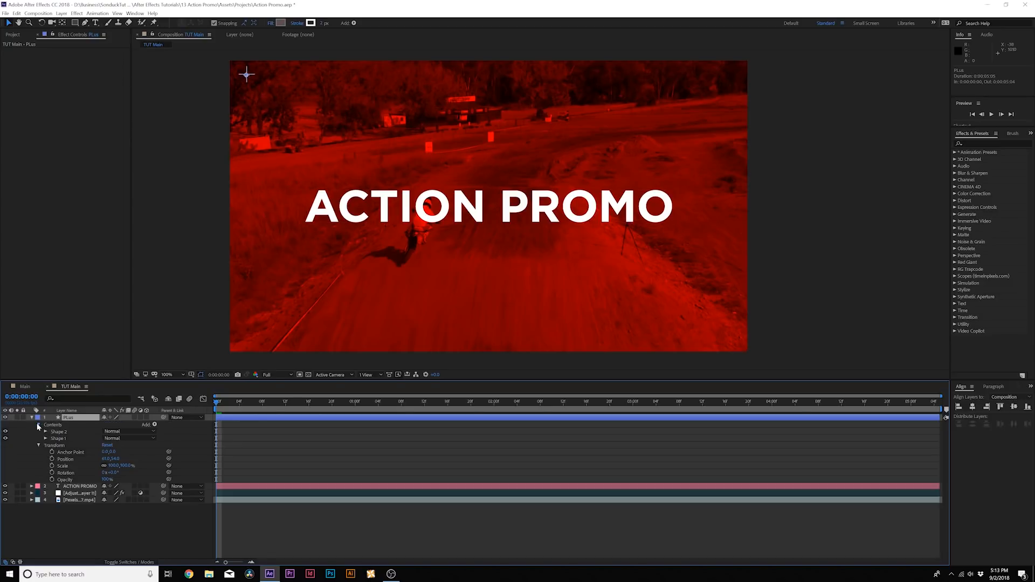
Add a Repeater to the plus sign layer with enough copies to span the full width of the frame.
{"action": "left_click", "coordinate": [38, 425]}
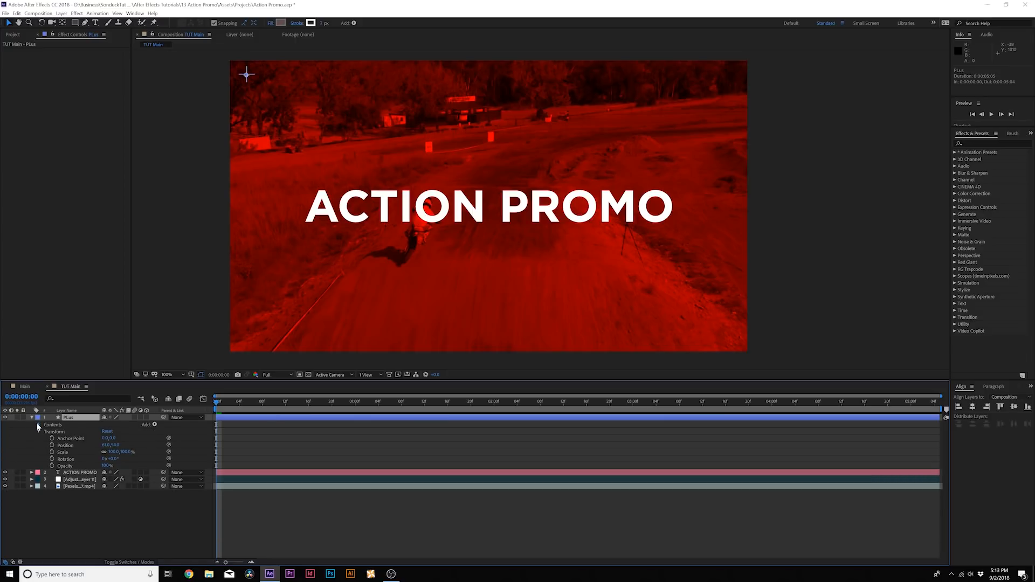
{"action": "left_click", "coordinate": [38, 426]}
{"action": "left_click", "coordinate": [154, 425]}
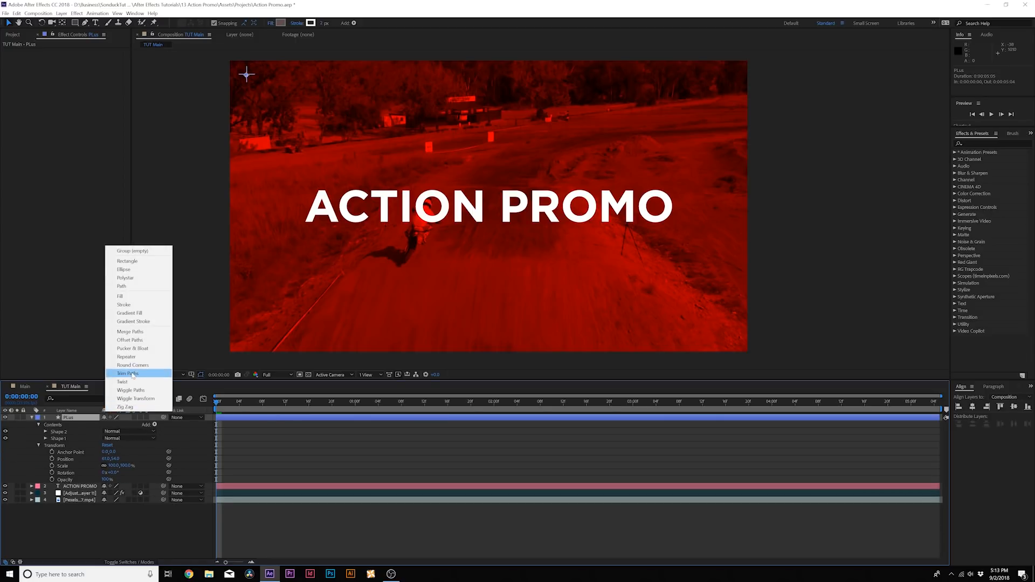
{"action": "left_click", "coordinate": [127, 357]}
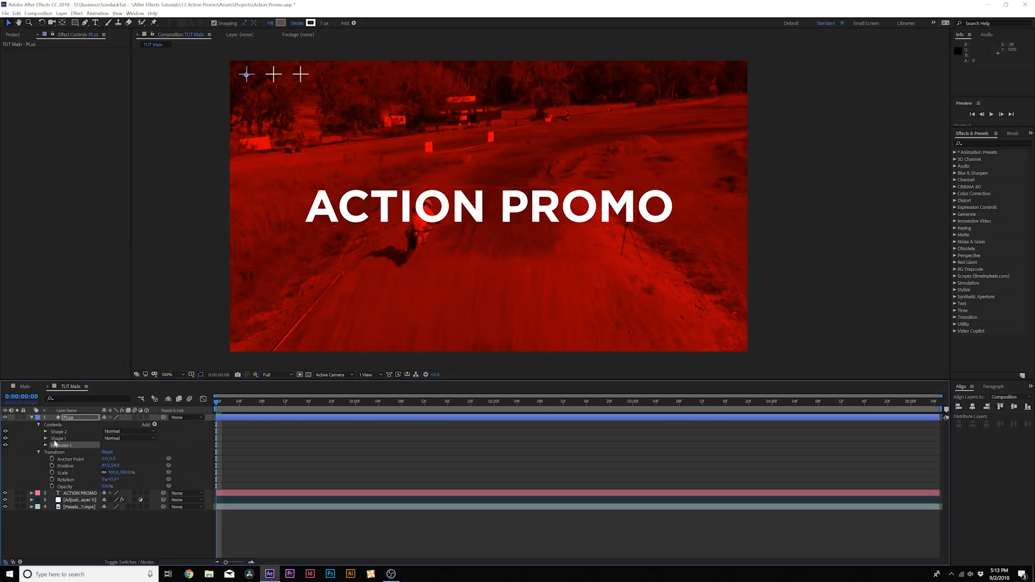
{"action": "left_click", "coordinate": [45, 446]}
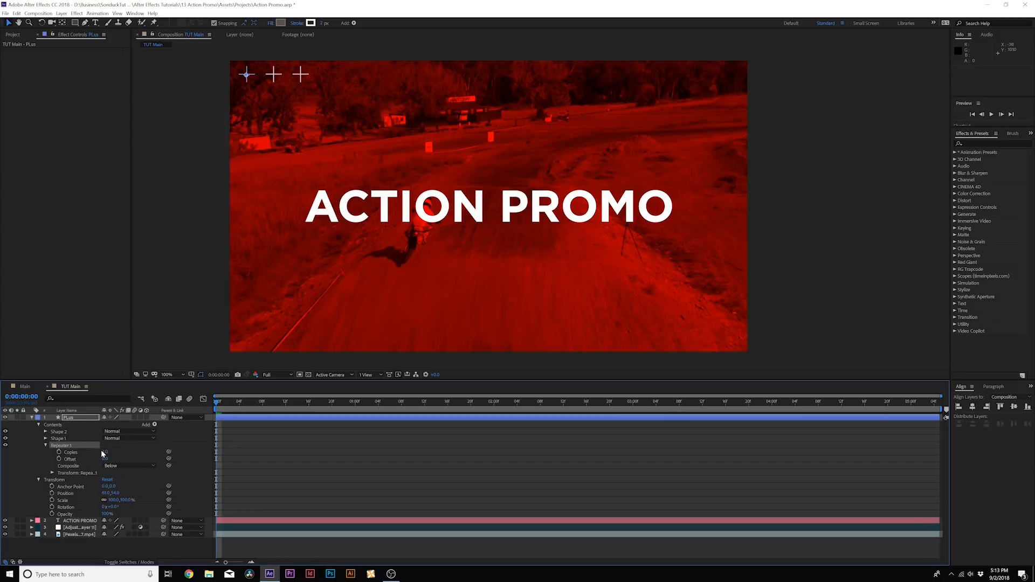
{"action": "left_click_drag", "start_coordinate": [105, 452], "coordinate": [115, 453]}
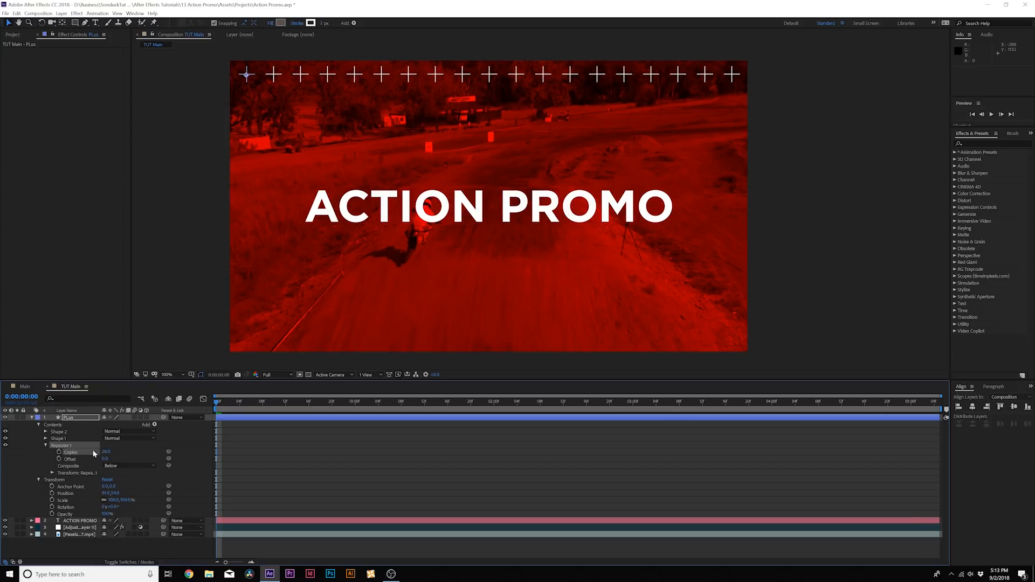
Widen the spacing of the repeated plus signs by setting the Repeater's transform position to 179, 0.
{"action": "left_click", "coordinate": [52, 473]}
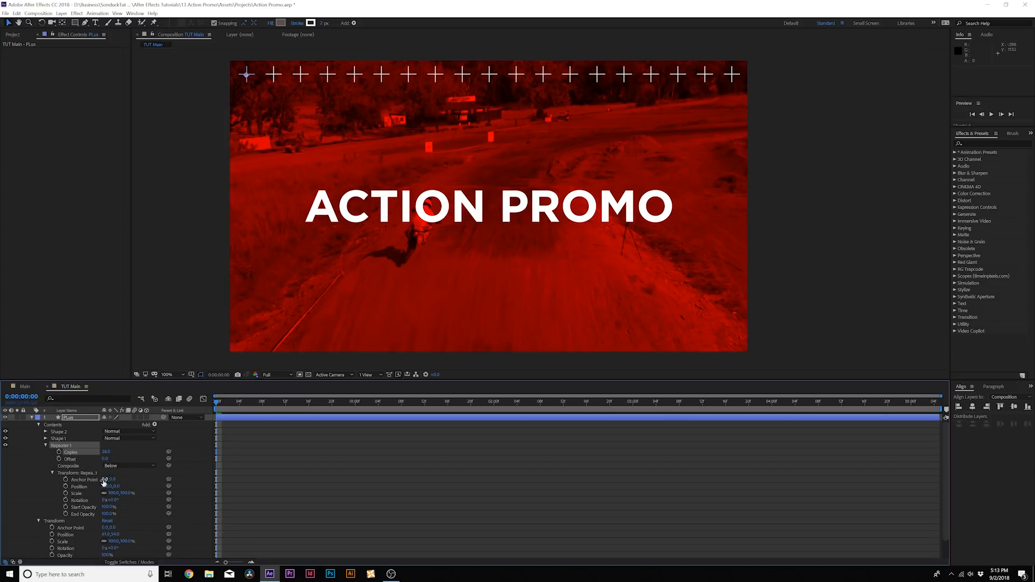
{"action": "left_click_drag", "start_coordinate": [108, 487], "coordinate": [137, 489]}
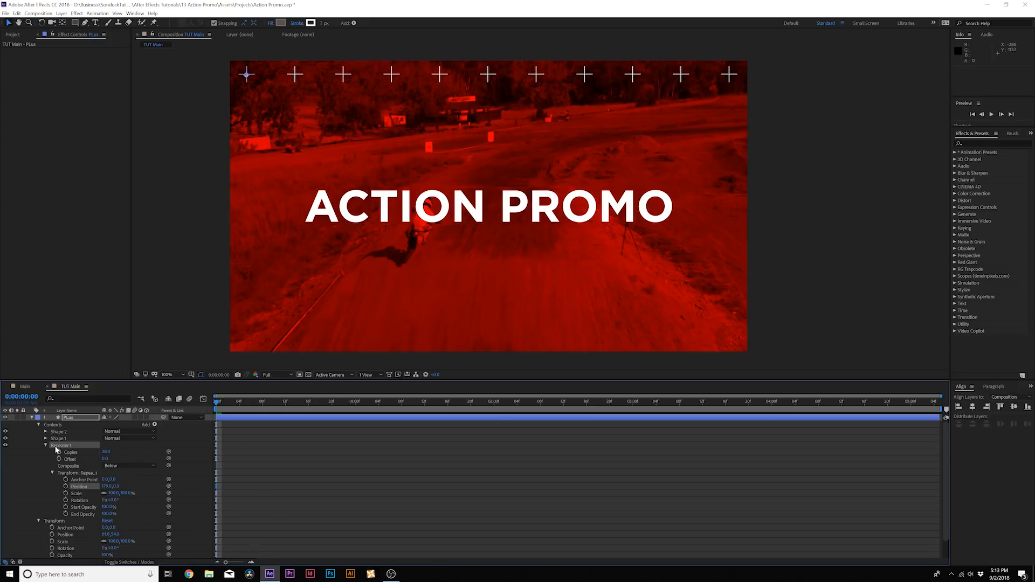
{"action": "left_click", "coordinate": [45, 446]}
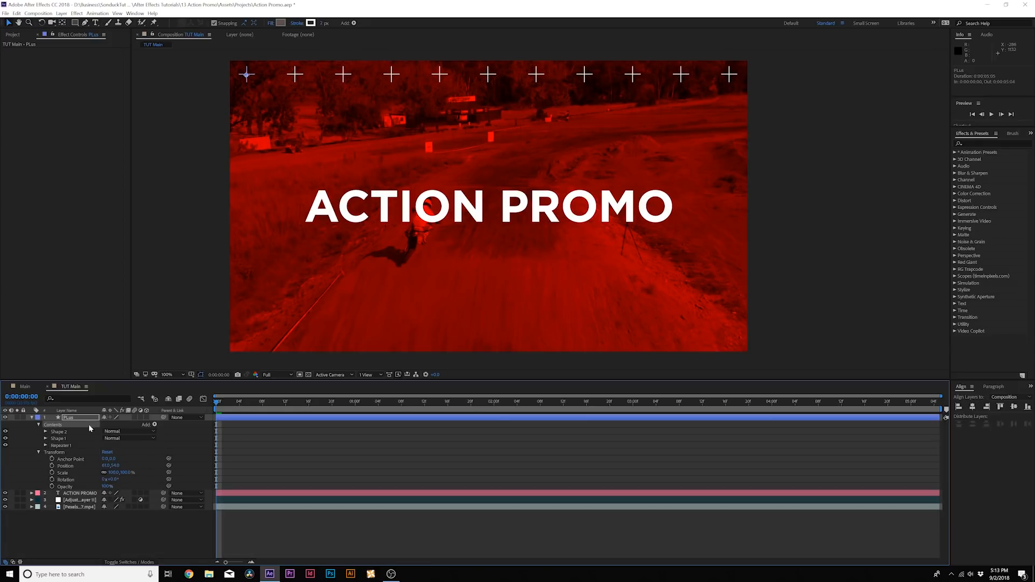
Add a second Repeater to the plus sign layer with transform position 0, 97 and enough copies to fill the frame's height.
{"action": "left_click", "coordinate": [155, 425]}
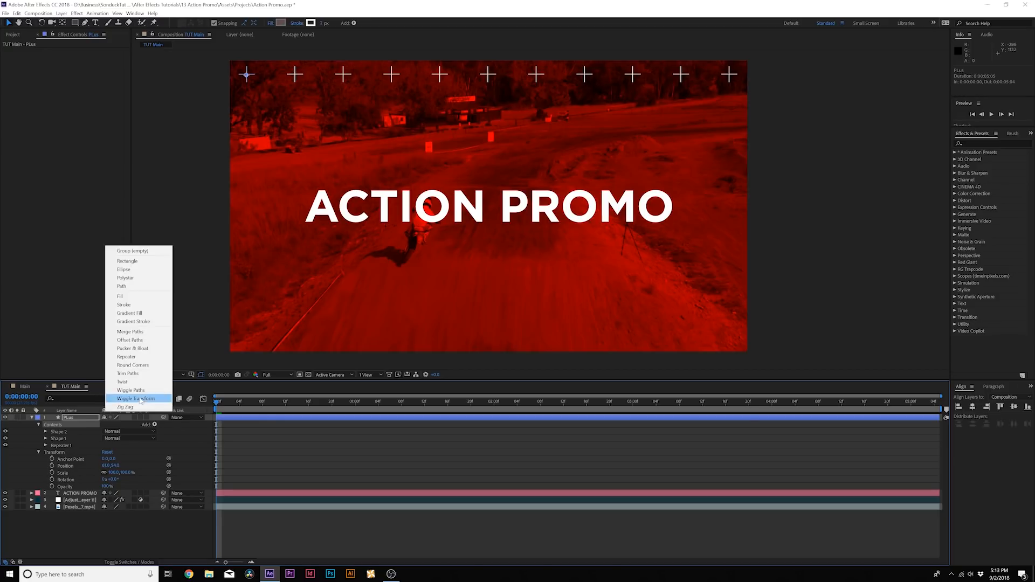
{"action": "left_click", "coordinate": [135, 358]}
{"action": "left_click", "coordinate": [46, 453]}
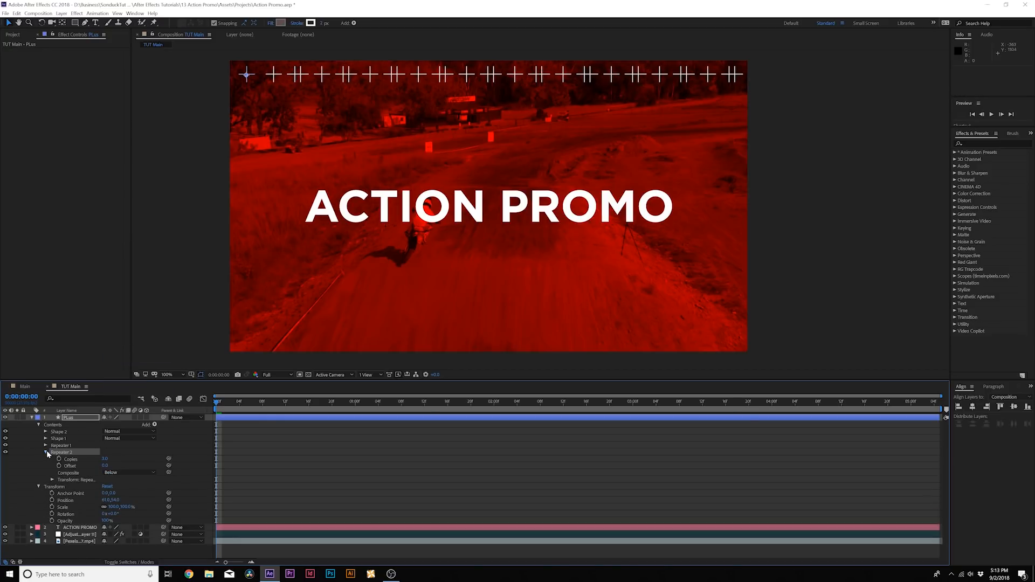
{"action": "left_click", "coordinate": [52, 480]}
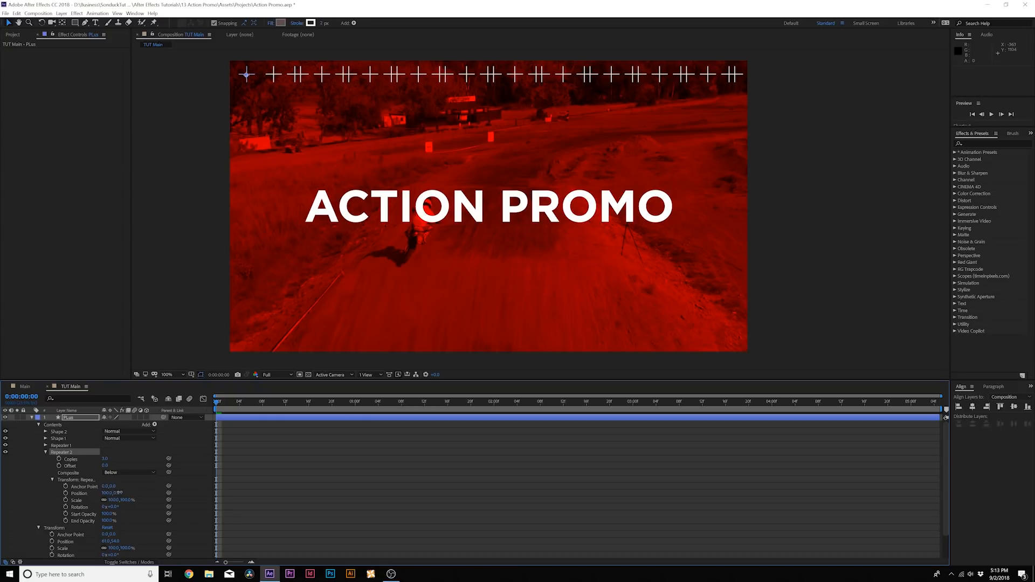
{"action": "left_click_drag", "start_coordinate": [117, 492], "coordinate": [157, 494]}
{"action": "left_click_drag", "start_coordinate": [104, 459], "coordinate": [68, 494]}
{"action": "key", "text": "ctrl+z"}
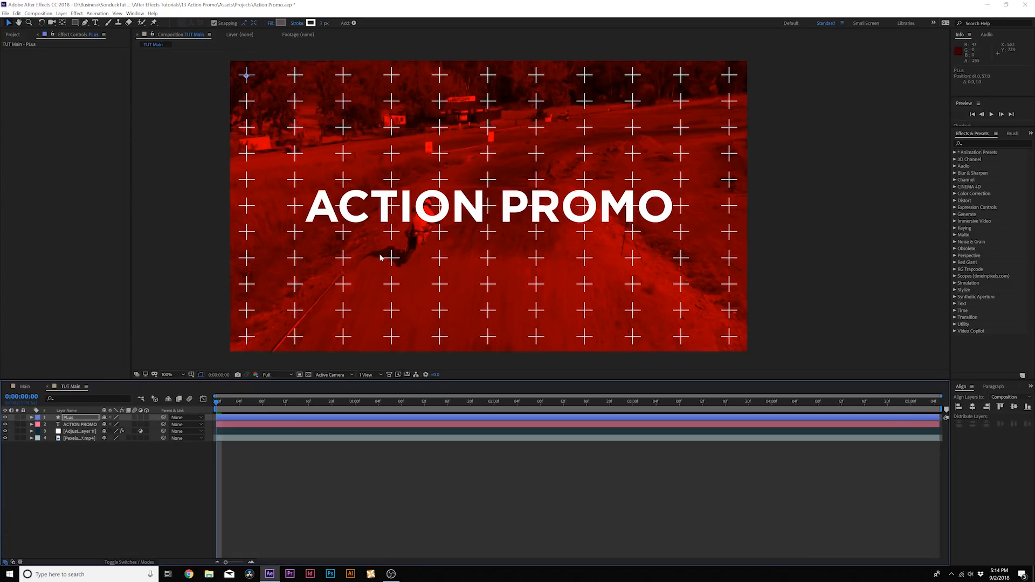
Draw a rectangular mask around the ACTION PROMO text on the plus sign layer and set its mode to Subtract.
{"action": "left_click", "coordinate": [79, 419]}
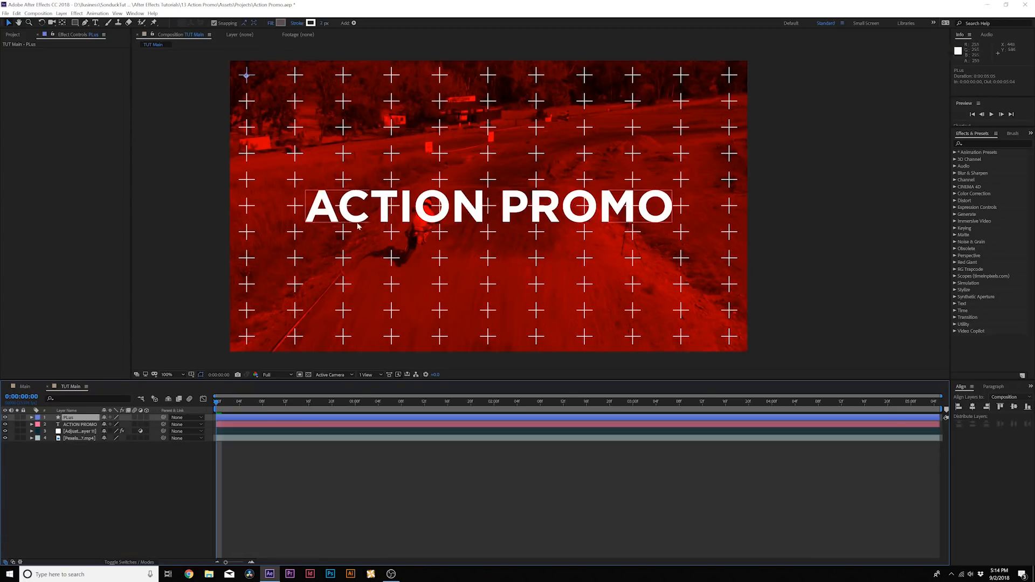
{"action": "left_click", "coordinate": [75, 23]}
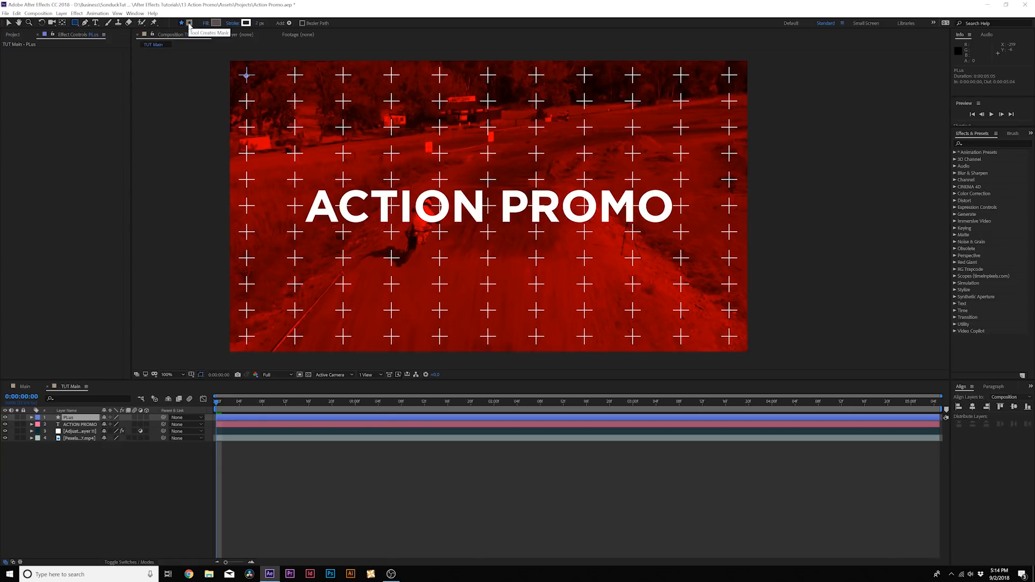
{"action": "left_click", "coordinate": [189, 23]}
{"action": "left_click_drag", "start_coordinate": [283, 170], "coordinate": [699, 243]}
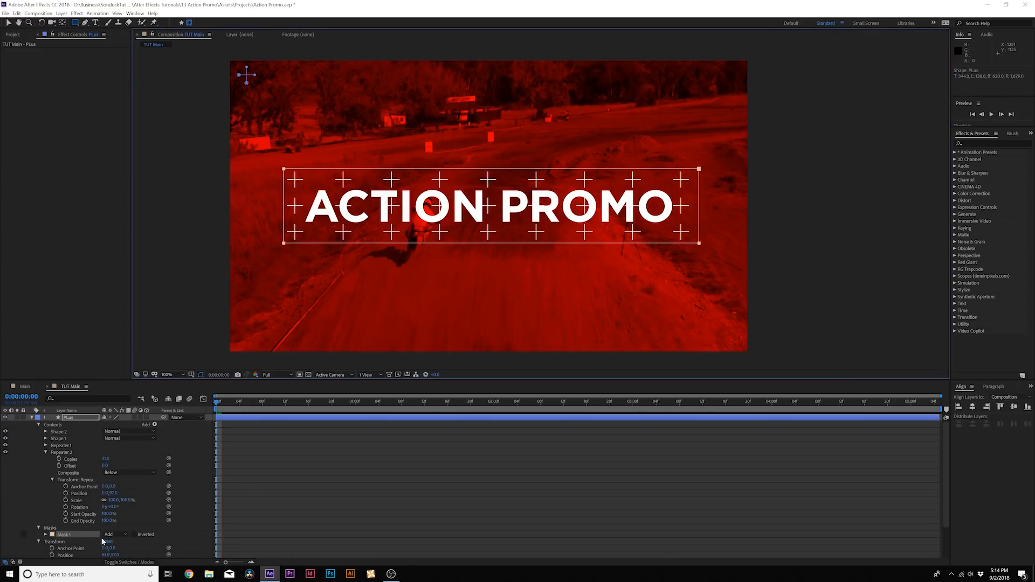
{"action": "scroll", "coordinate": [72, 536], "scroll_direction": "down", "scroll_amount": 3}
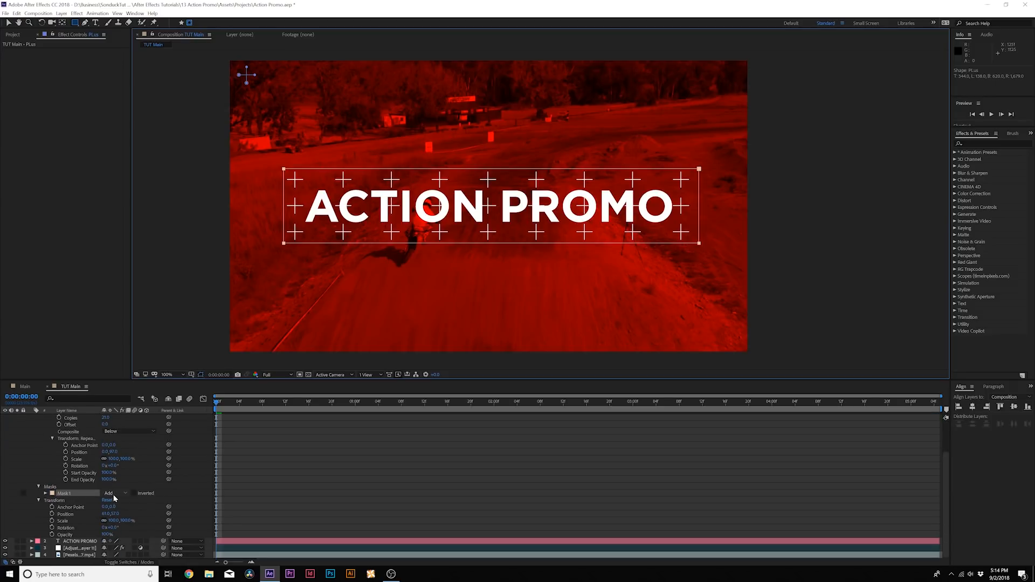
{"action": "left_click", "coordinate": [112, 494]}
{"action": "left_click", "coordinate": [122, 519]}
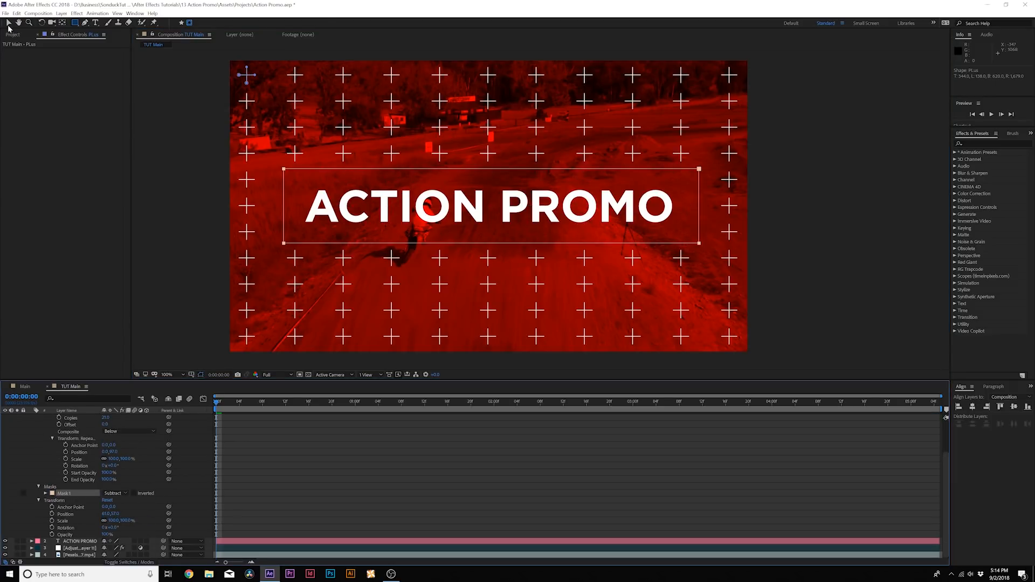
Scale the ACTION PROMO text layer down to 84%.
{"action": "left_click", "coordinate": [8, 24]}
{"action": "left_click", "coordinate": [331, 426]}
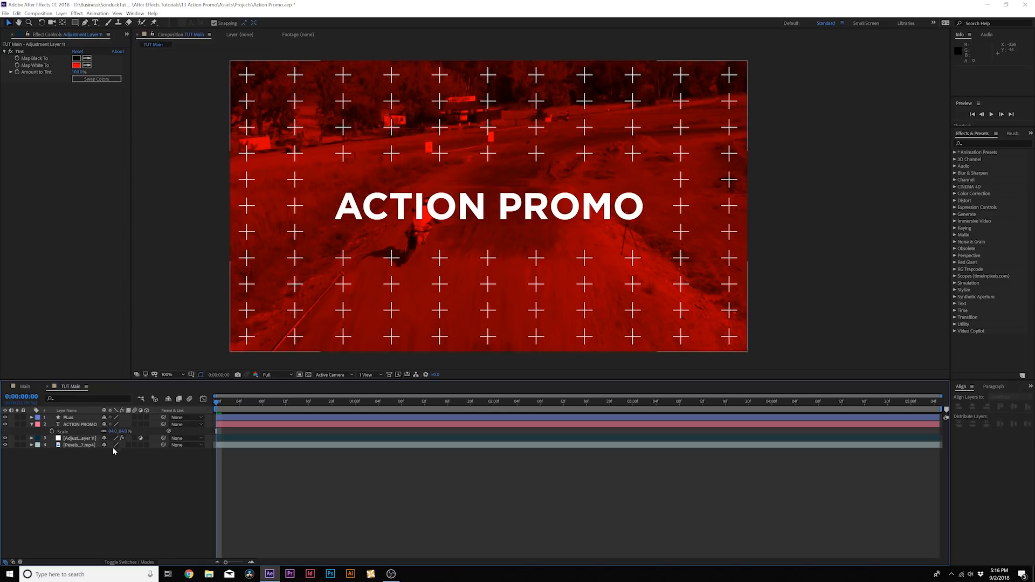
{"action": "key", "text": "u"}
Add a text layer reading "X" above and left of the title, set in Gotham Bold at 220 px.
{"action": "left_click", "coordinate": [95, 23]}
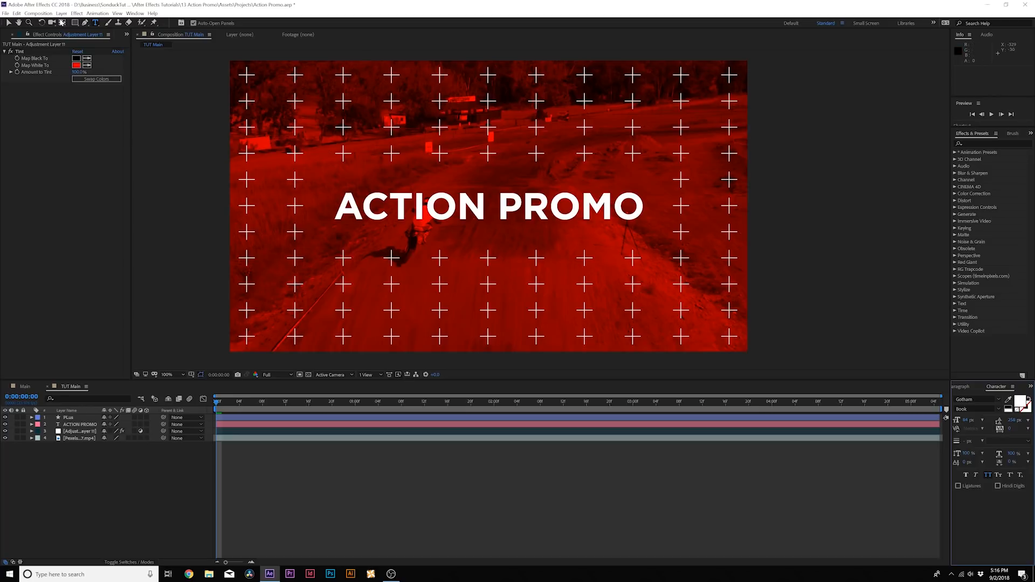
{"action": "left_click", "coordinate": [304, 141]}
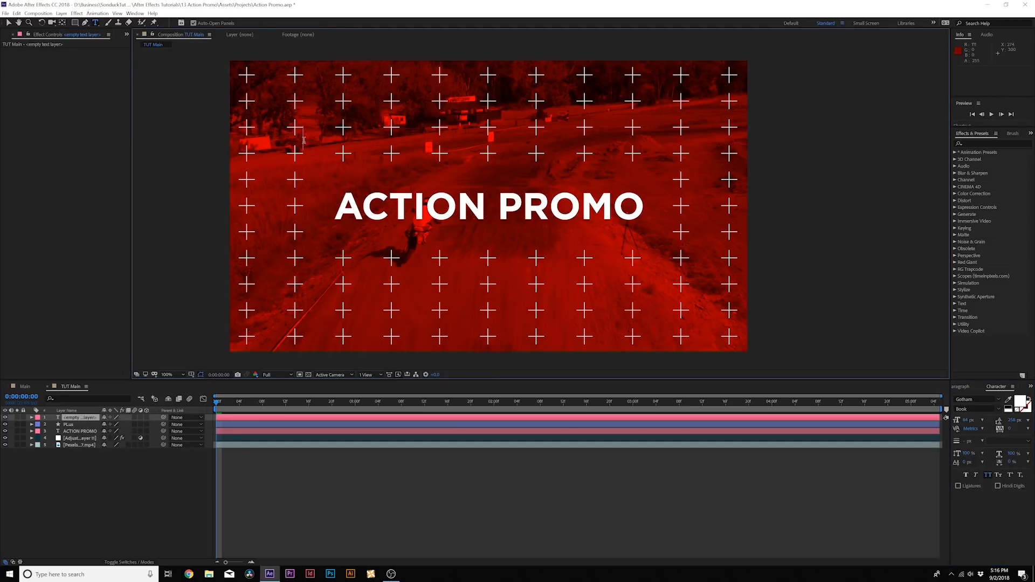
{"action": "type", "text": "X"}
{"action": "key", "text": "ctrl+a"}
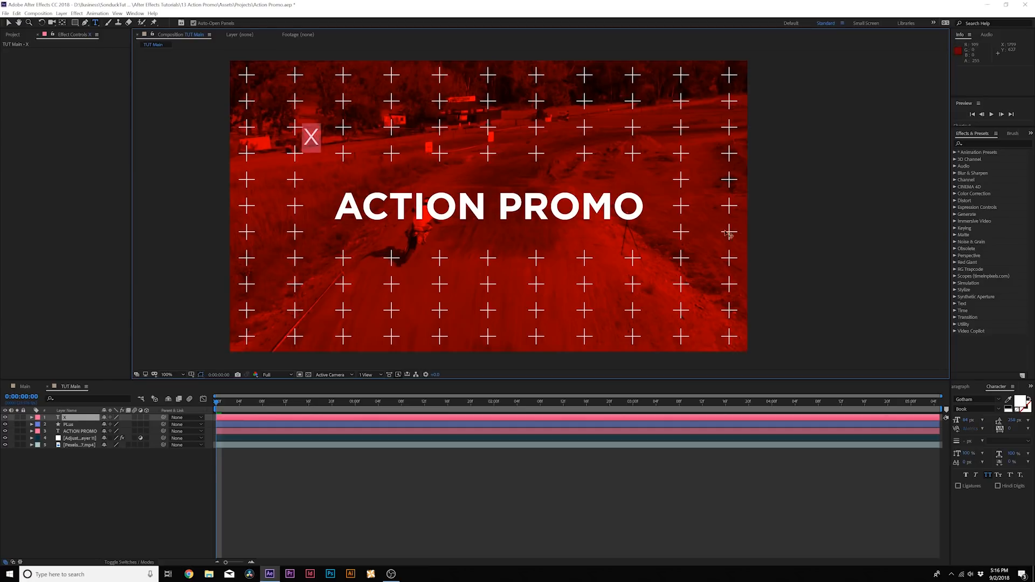
{"action": "left_click", "coordinate": [1001, 412]}
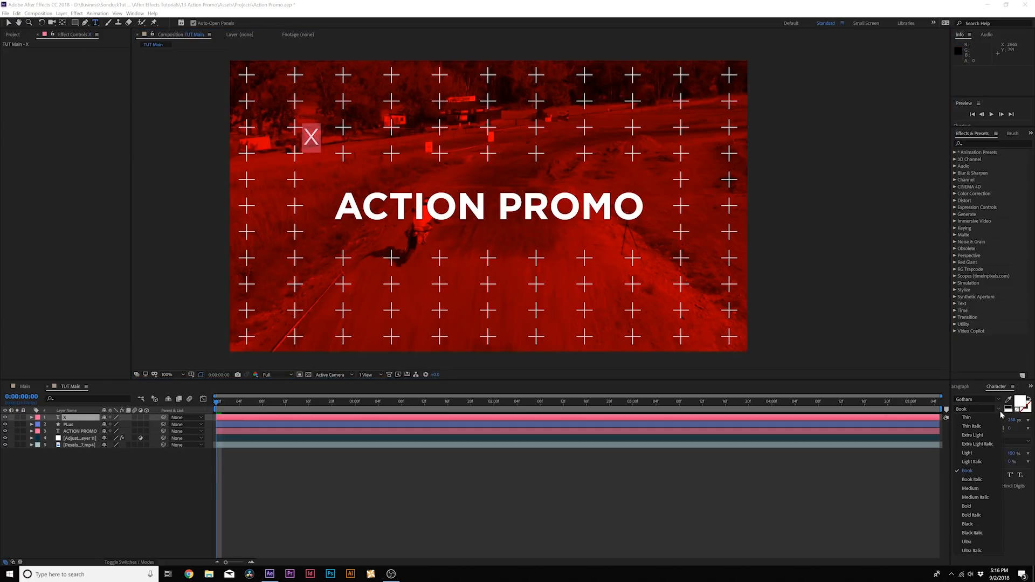
{"action": "left_click", "coordinate": [967, 507]}
{"action": "key", "text": "Escape"}
Lower the opacity of the X text layer to about 57%.
{"action": "key", "text": "t"}
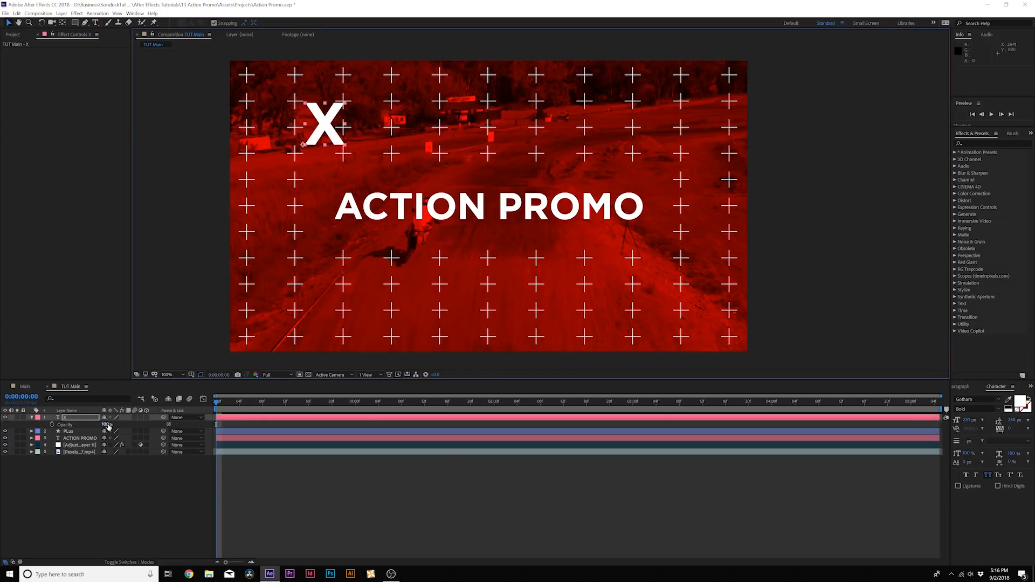
{"action": "left_click_drag", "start_coordinate": [108, 426], "coordinate": [90, 428]}
{"action": "left_click", "coordinate": [227, 424]}
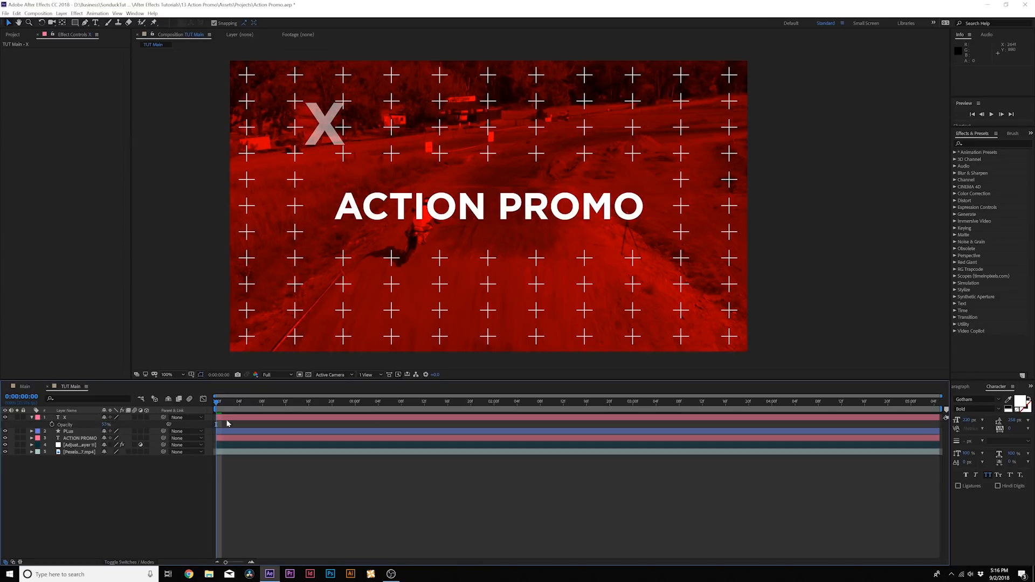
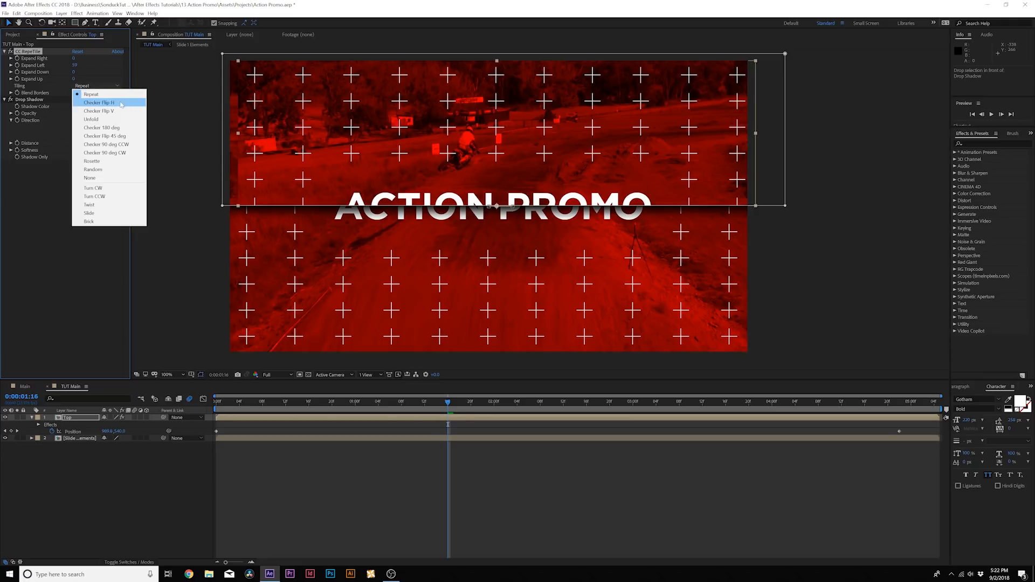
Set the Top layer's CC RepeTile tiling to Checker Flip H and raise Expand Left enough to cover the gap as the layer shifts.
{"action": "left_click", "coordinate": [108, 102]}
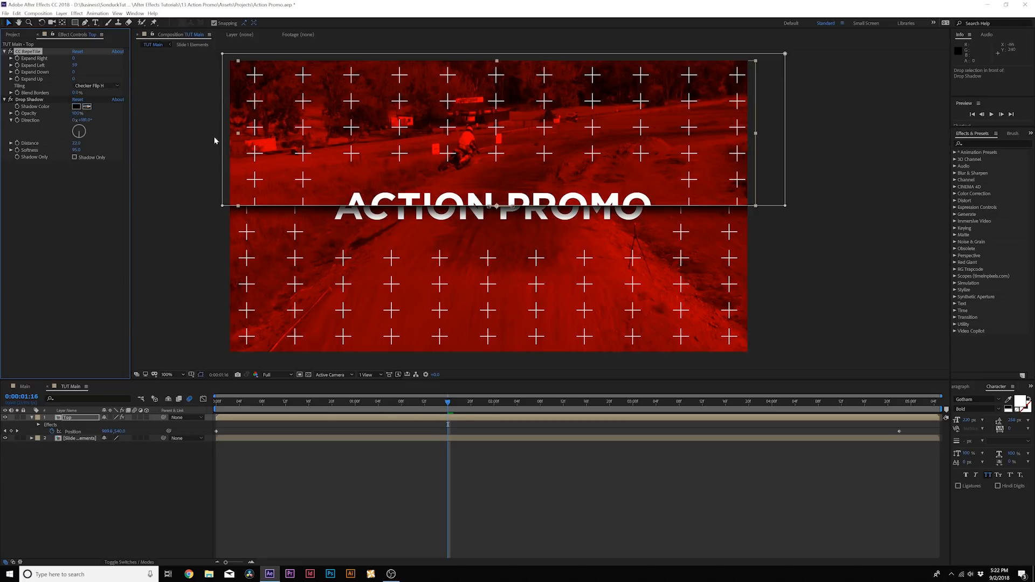
{"action": "left_click", "coordinate": [116, 455]}
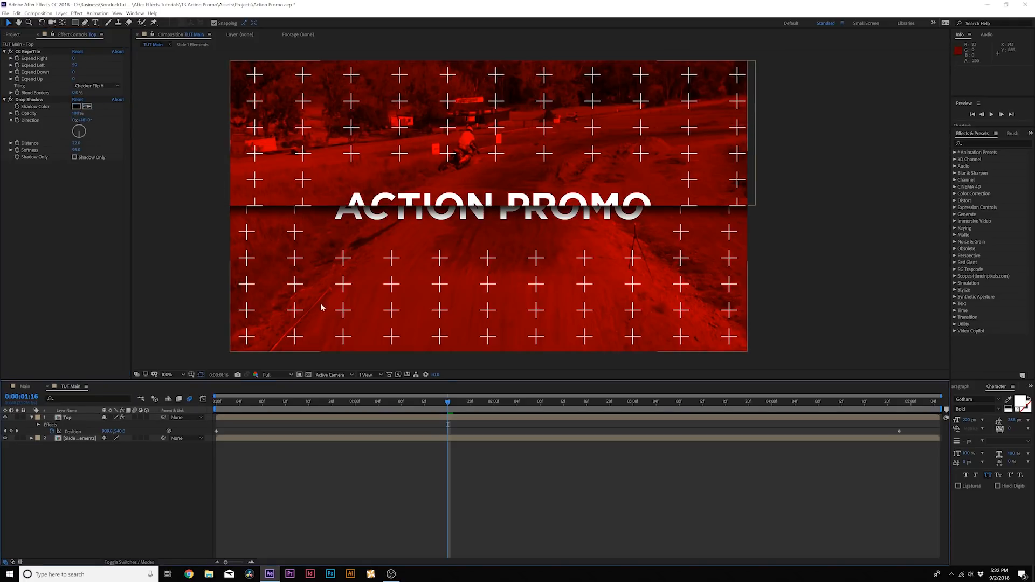
{"action": "left_click_drag", "start_coordinate": [447, 398], "coordinate": [745, 421]}
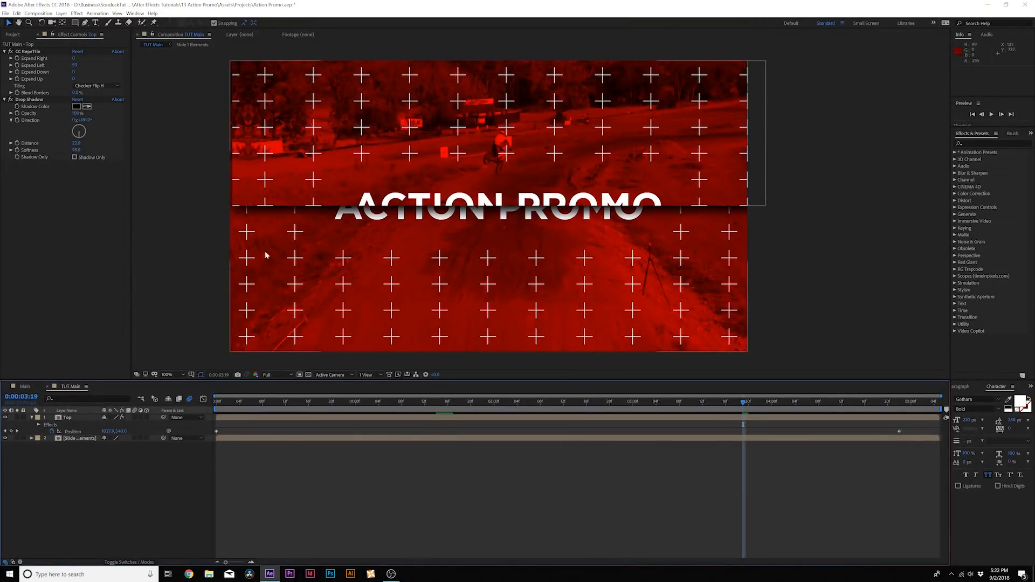
{"action": "left_click", "coordinate": [73, 66]}
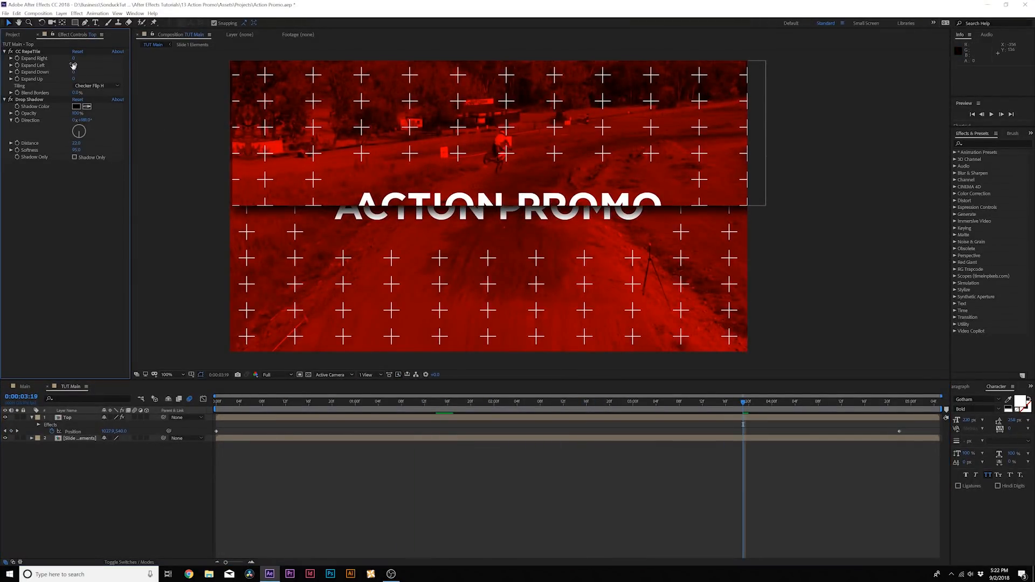
{"action": "left_click_drag", "start_coordinate": [73, 66], "coordinate": [137, 69]}
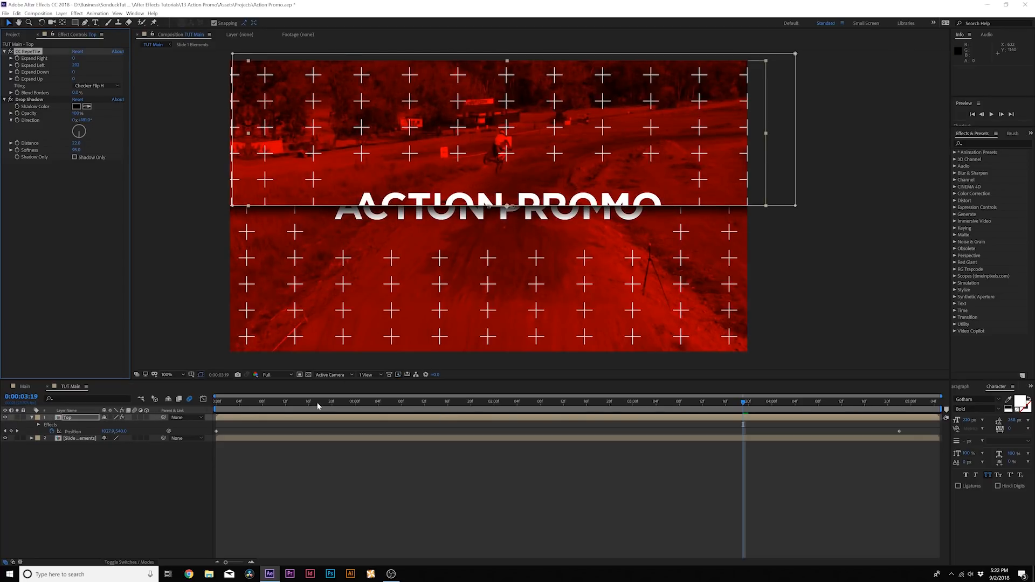
{"action": "left_click_drag", "start_coordinate": [318, 406], "coordinate": [286, 404]}
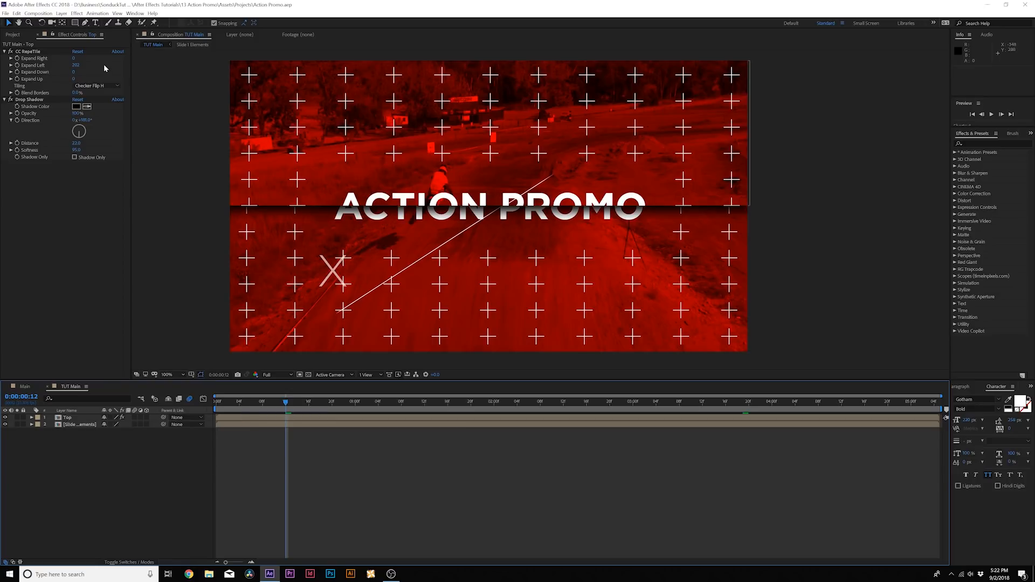
Create an adjustment layer above the Top layer and apply the Optics Compensation effect to it.
{"action": "left_click", "coordinate": [61, 13]}
{"action": "mouse_move", "coordinate": [73, 22]}
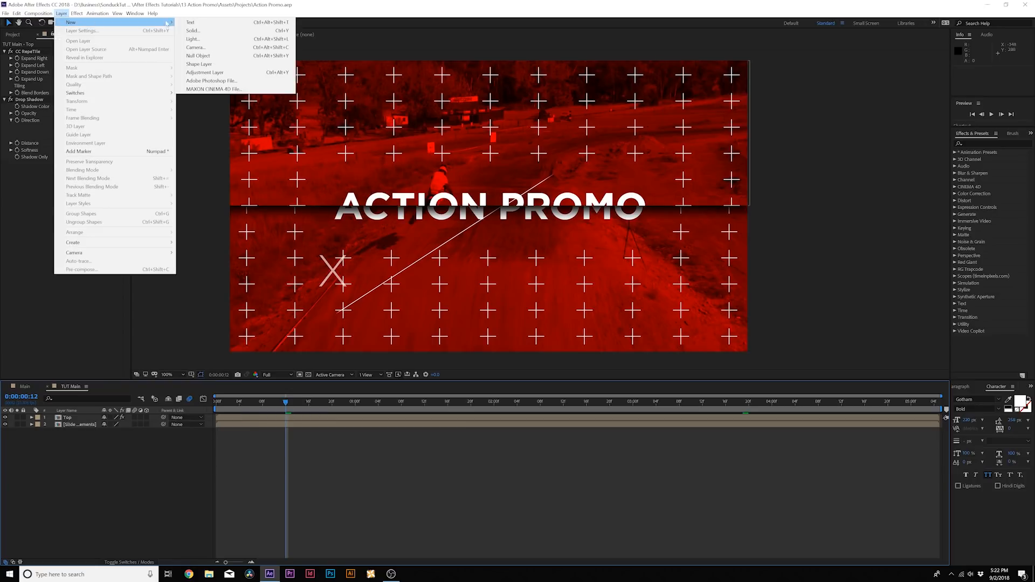
{"action": "left_click", "coordinate": [227, 73]}
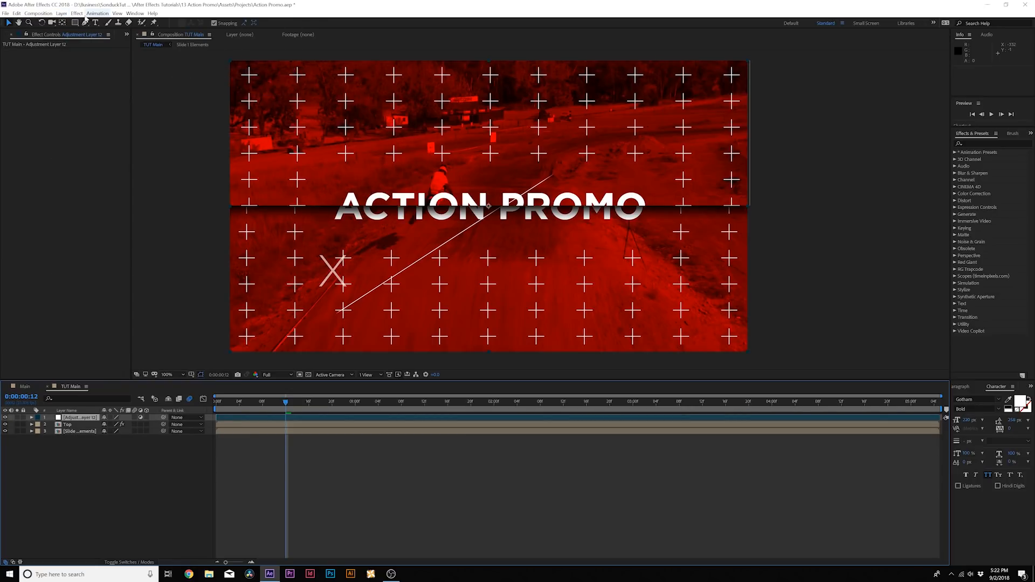
{"action": "left_click", "coordinate": [77, 13]}
{"action": "mouse_move", "coordinate": [130, 100]}
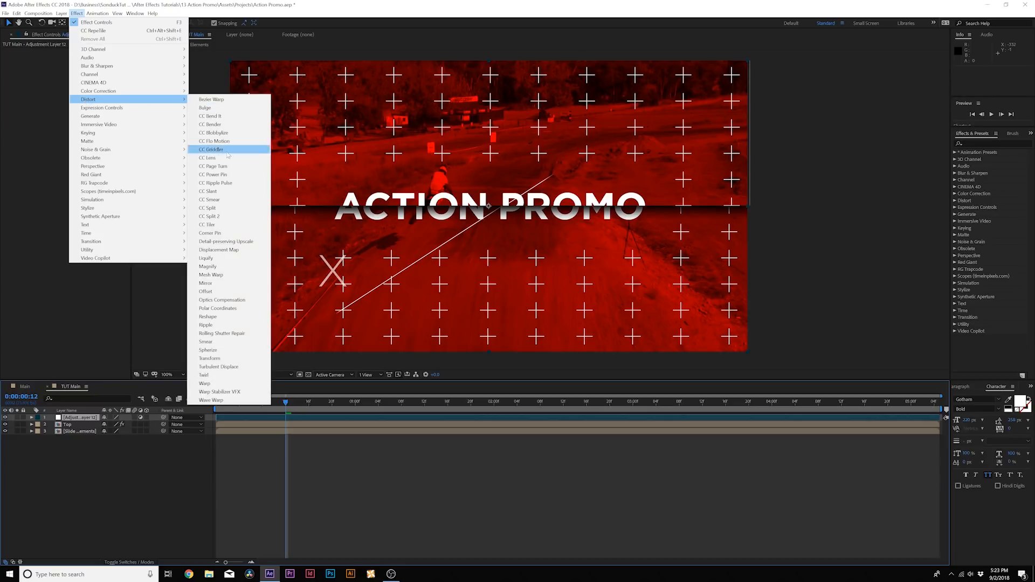
{"action": "left_click", "coordinate": [219, 301]}
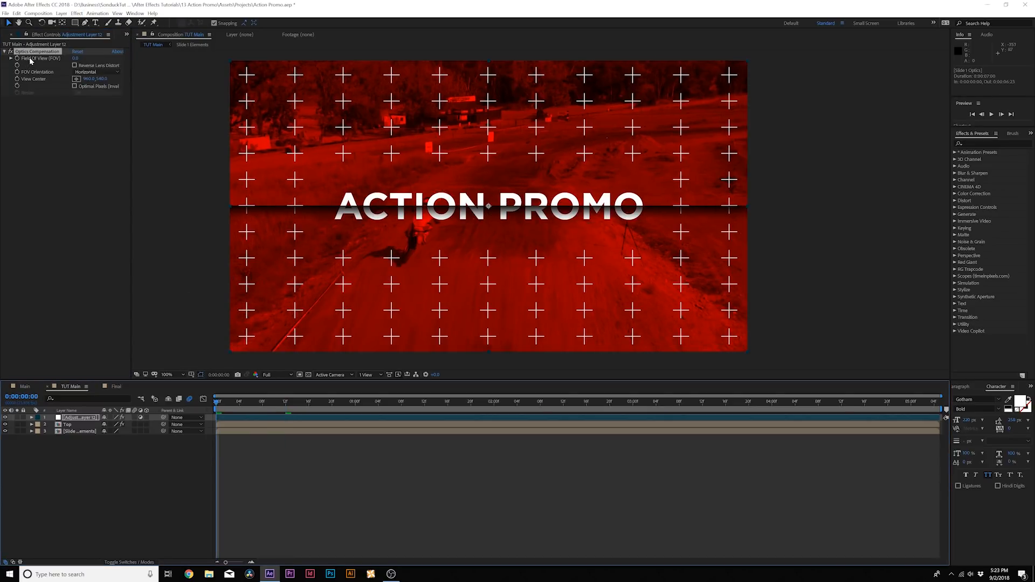
Raise the Optics Compensation Field Of View to about 100 and enable Reverse Lens Distortion.
{"action": "left_click_drag", "start_coordinate": [74, 58], "coordinate": [485, 65]}
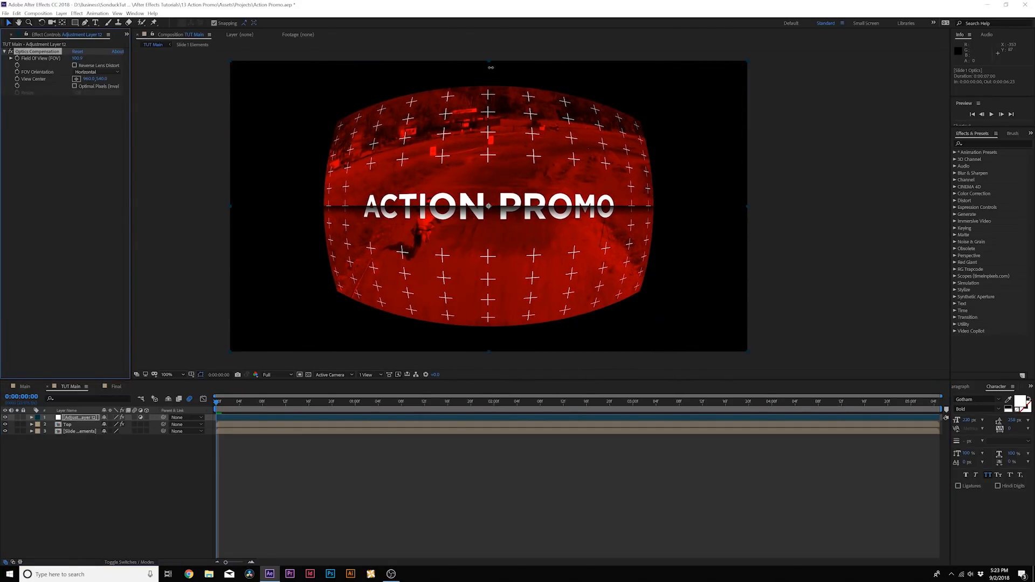
{"action": "left_click", "coordinate": [75, 65]}
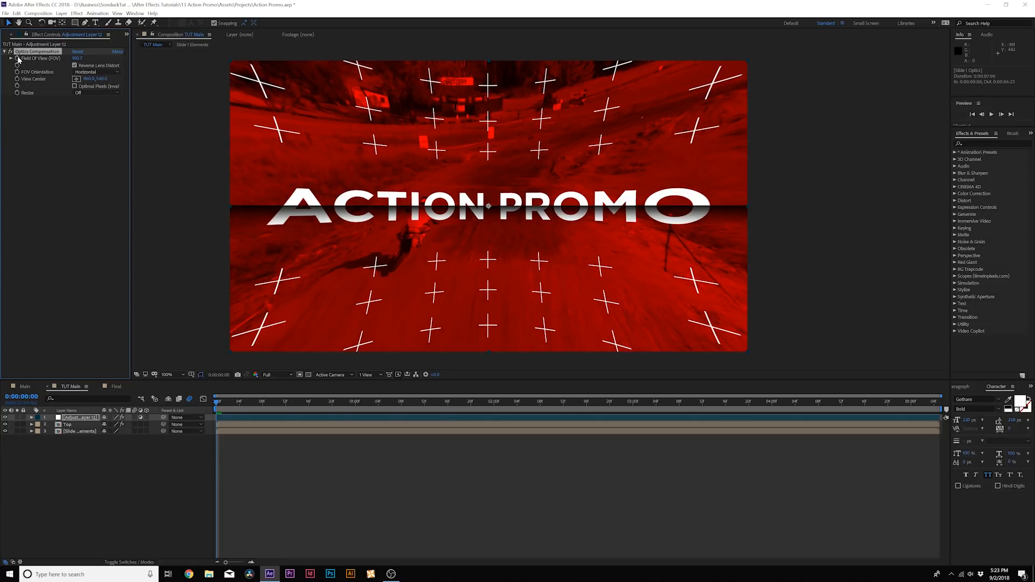
Animate the Field Of View from the first frame down to a slight distortion at 0:00:00:18, and preview the move.
{"action": "left_click_drag", "start_coordinate": [217, 409], "coordinate": [321, 408]}
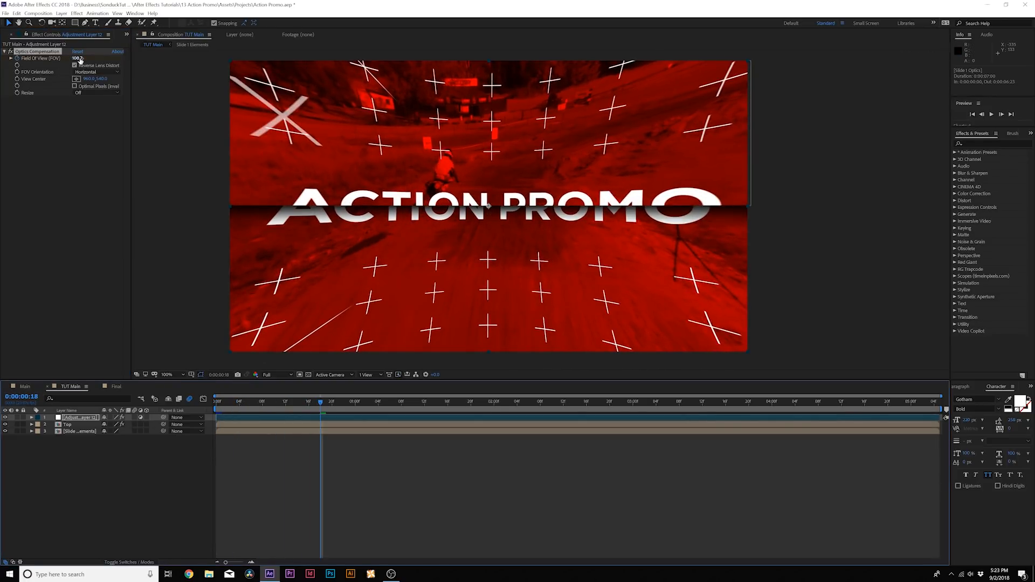
{"action": "left_click_drag", "start_coordinate": [79, 60], "coordinate": [58, 58]}
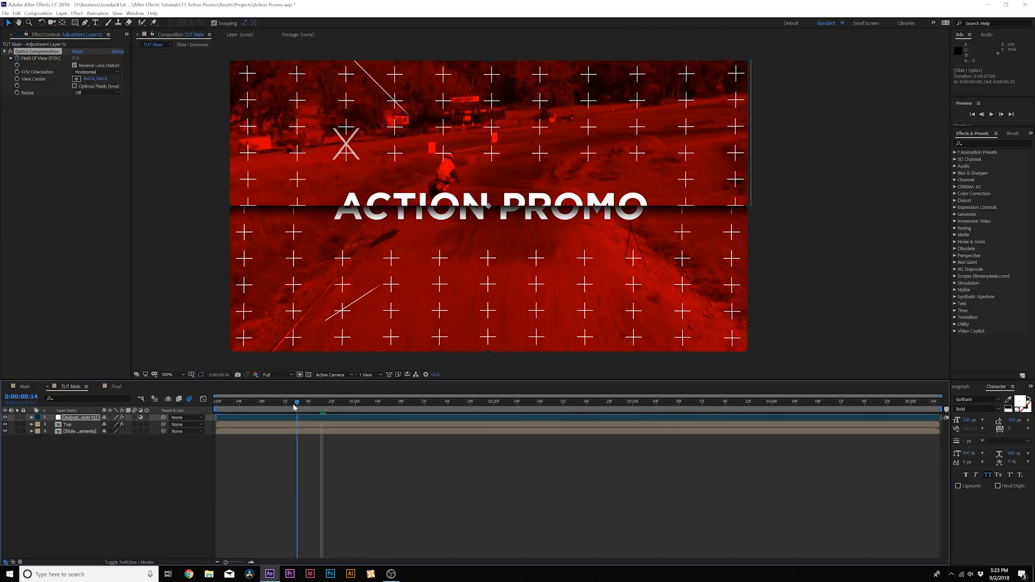
{"action": "key", "text": "Home"}
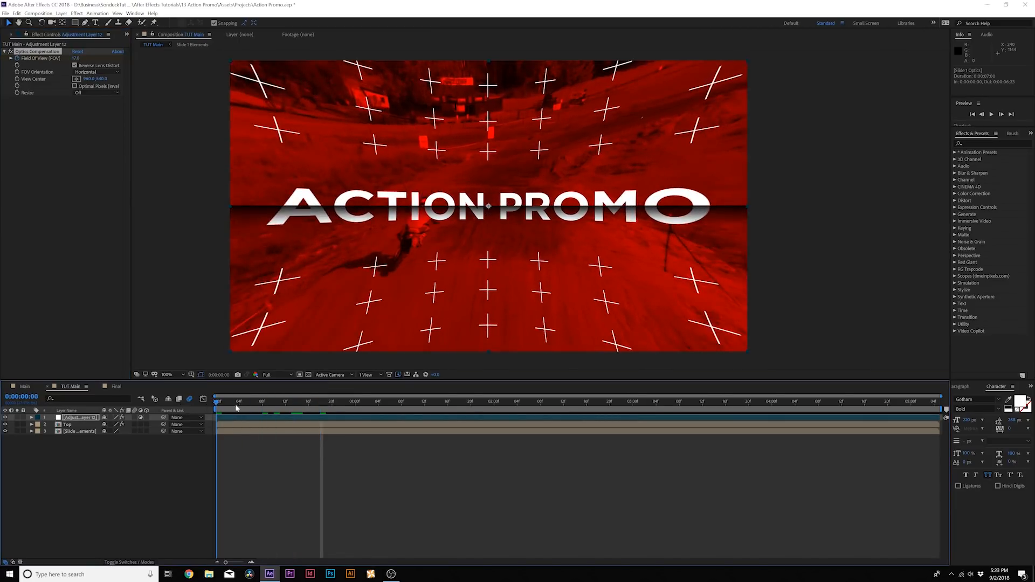
{"action": "mouse_move", "coordinate": [235, 403]}
{"action": "left_mouse_down"}
{"action": "mouse_move", "coordinate": [319, 405]}
{"action": "mouse_move", "coordinate": [234, 409]}
{"action": "left_mouse_up"}
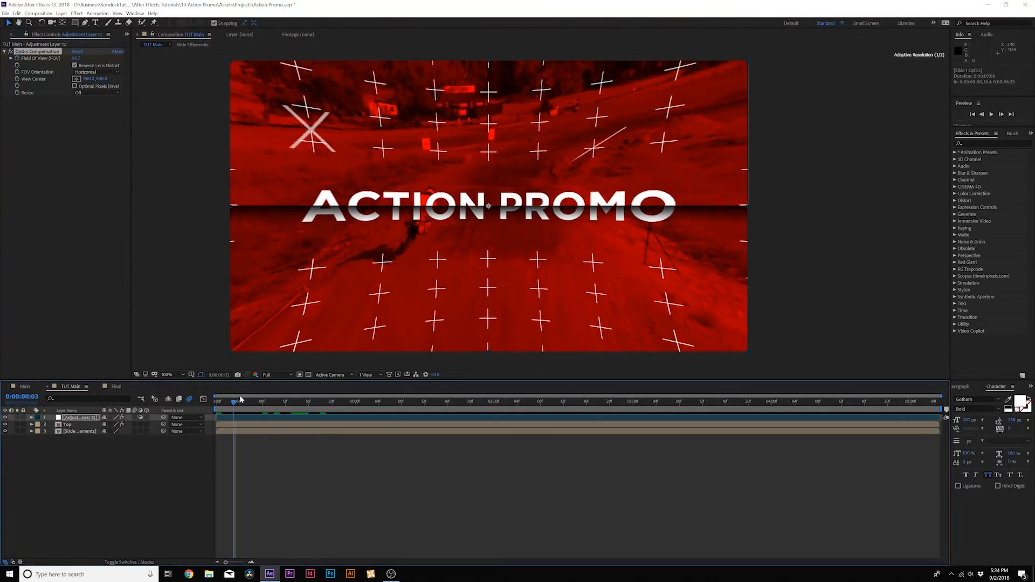
Enable motion blur for the adjustment layer, the Top layer and the slide elements layer.
{"action": "left_click", "coordinate": [134, 418]}
{"action": "left_click", "coordinate": [135, 424]}
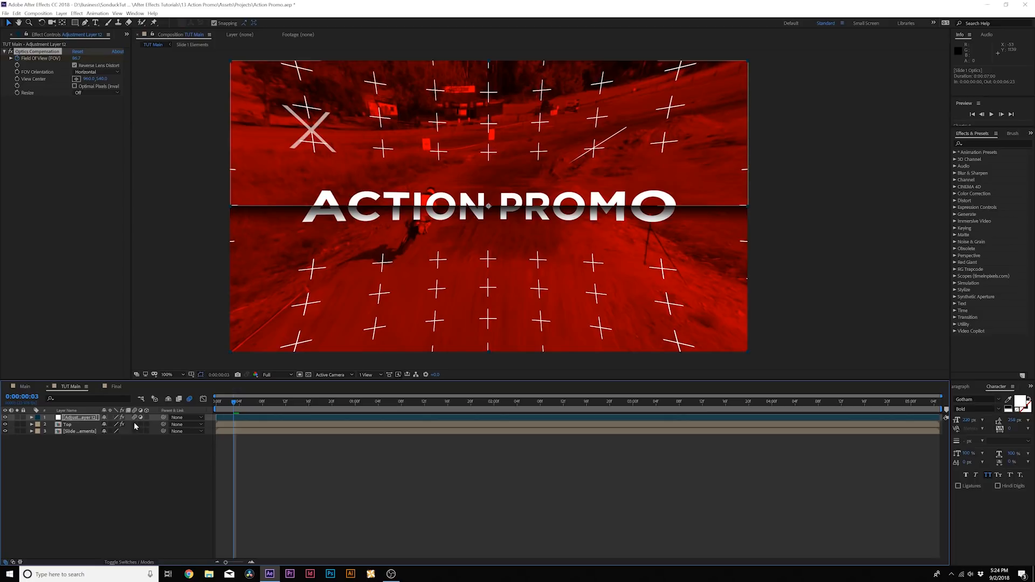
{"action": "left_click", "coordinate": [134, 431]}
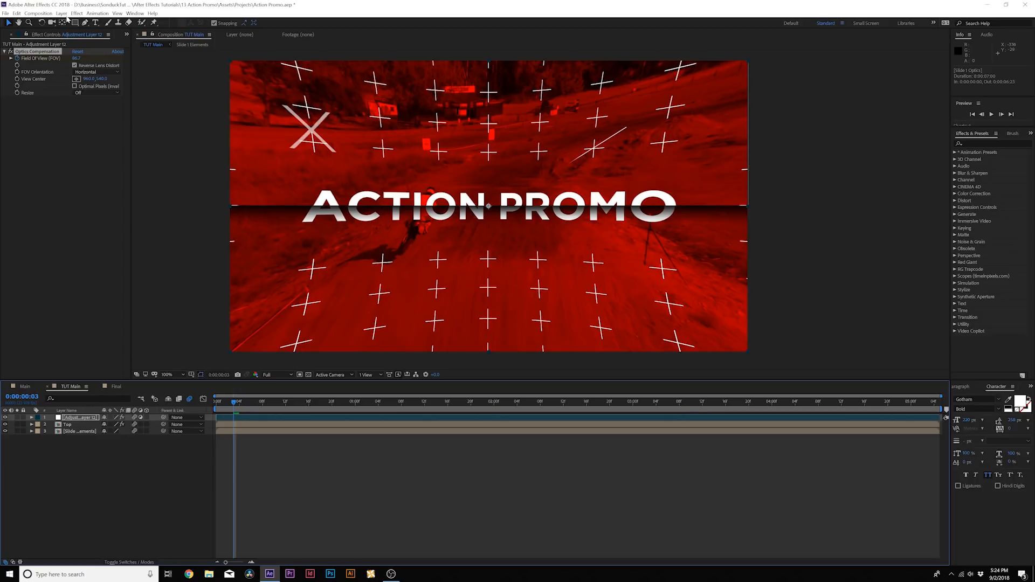
Apply CC Force Motion Blur to the optics adjustment layer, raise its Shutter Angle to about 287, and check the blur at 0:00:00:07.
{"action": "left_click", "coordinate": [77, 13]}
{"action": "mouse_move", "coordinate": [135, 233]}
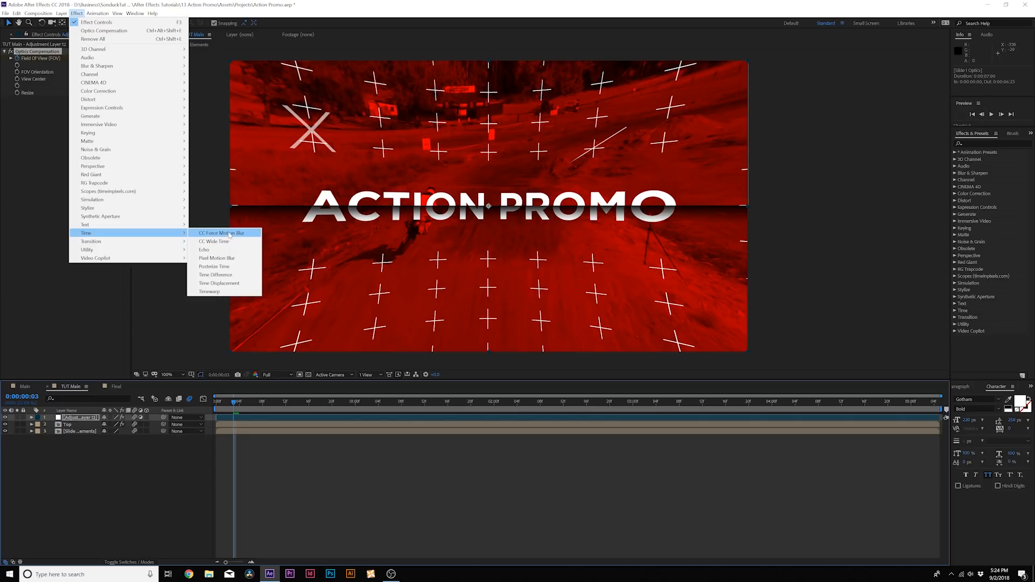
{"action": "left_click", "coordinate": [230, 234]}
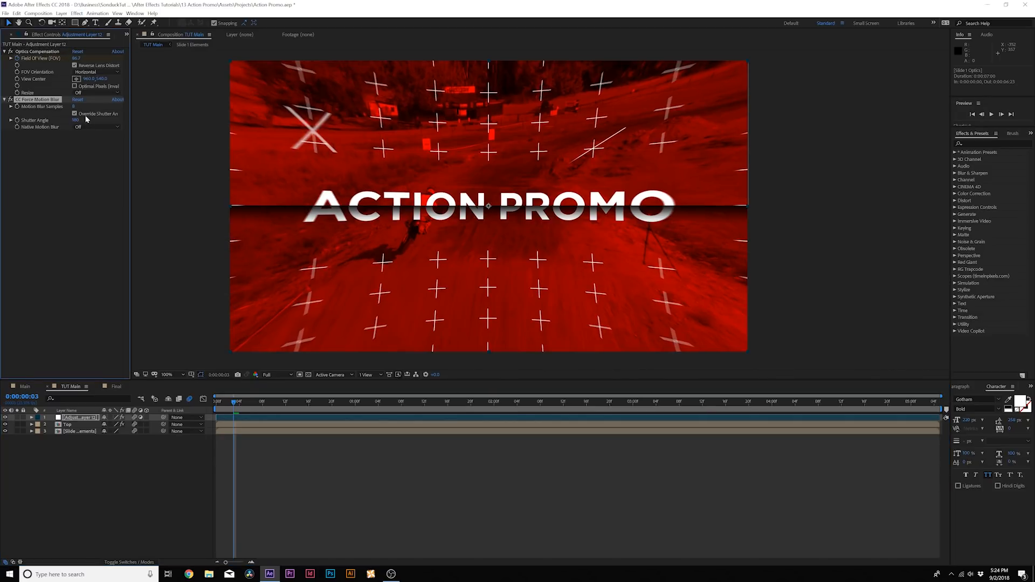
{"action": "left_click_drag", "start_coordinate": [76, 120], "coordinate": [122, 125]}
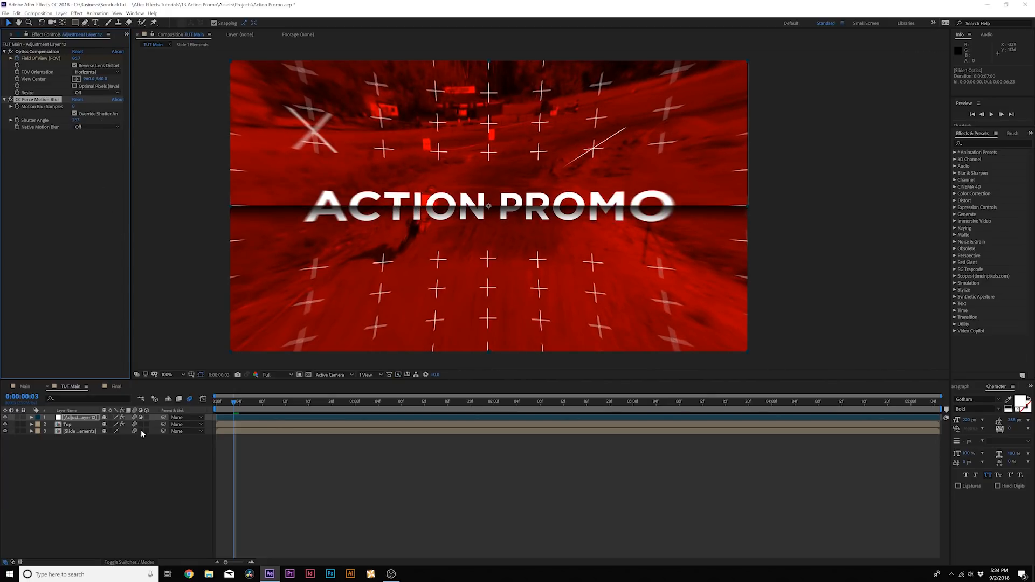
{"action": "left_click", "coordinate": [177, 442]}
{"action": "left_click_drag", "start_coordinate": [234, 404], "coordinate": [258, 402]}
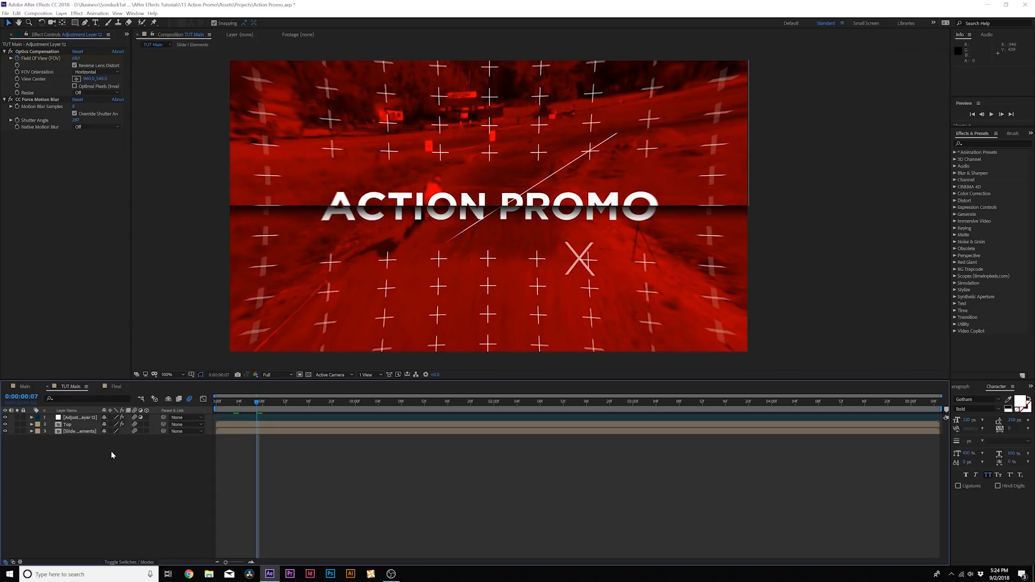
Pre-compose the adjustment layer, the Top layer and the slide elements layer into a composition named Slide 1 Optics.
{"action": "key", "text": "y"}
{"action": "left_click", "coordinate": [81, 432], "text": "shift"}
{"action": "key", "text": "ctrl+shift+c"}
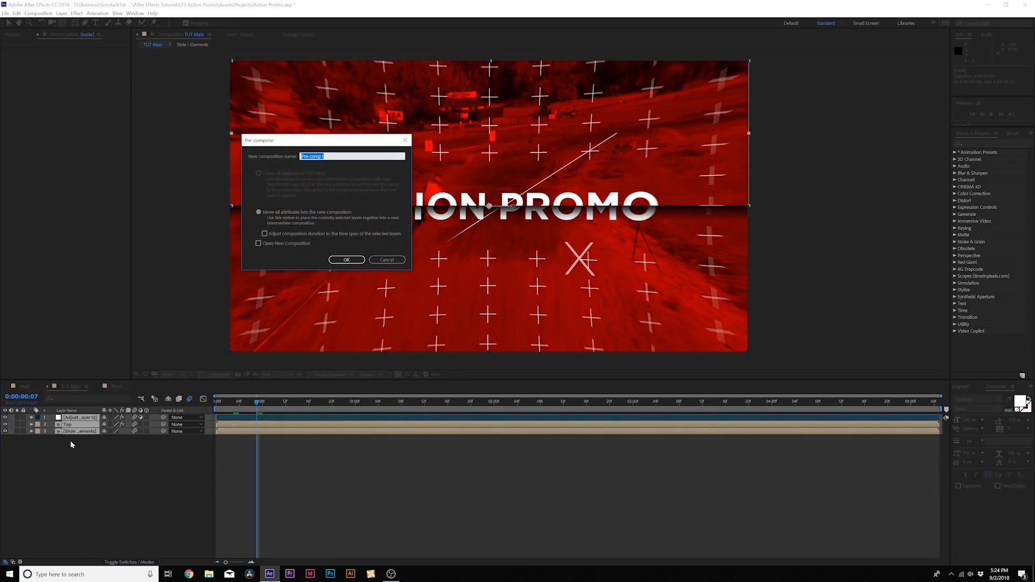
{"action": "type", "text": "Slide 1 Optics"}
{"action": "key", "text": "Return"}
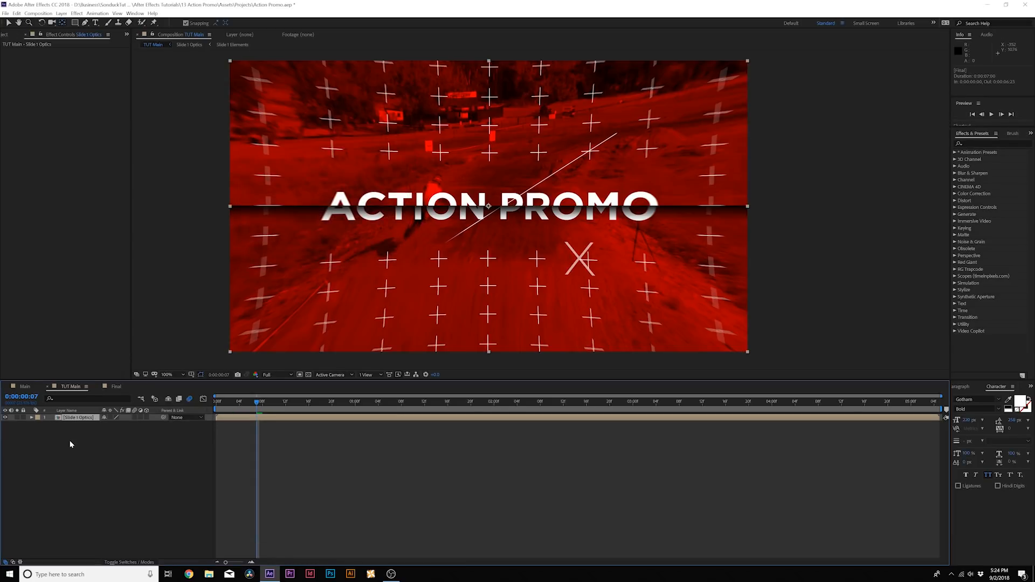
{"action": "left_click", "coordinate": [70, 441]}
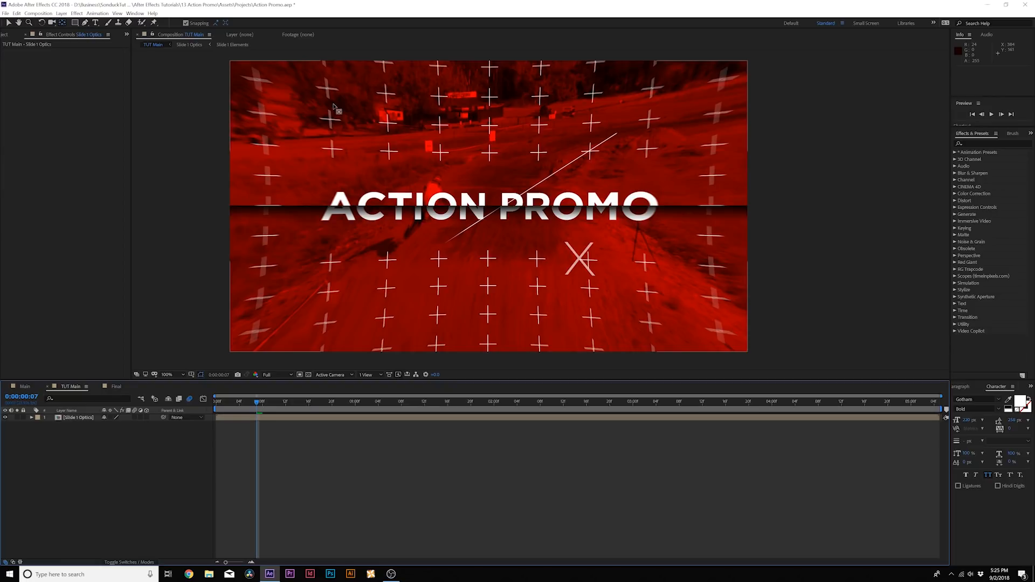
Create a full-frame white solid named Noise above the Slide 1 Optics layer and apply the Fractal Noise effect to it.
{"action": "left_click", "coordinate": [62, 14]}
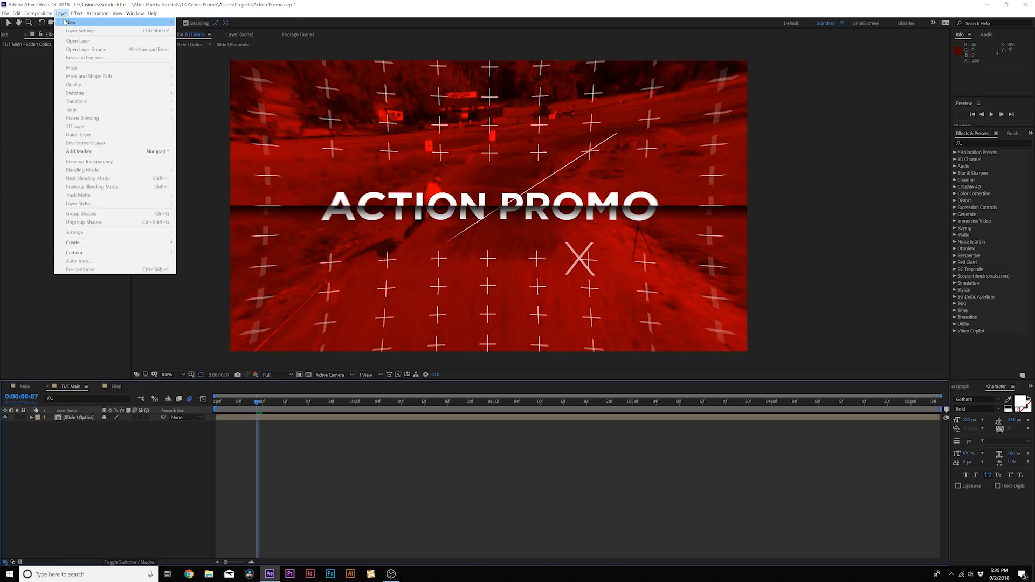
{"action": "mouse_move", "coordinate": [64, 22]}
{"action": "left_click", "coordinate": [199, 31]}
{"action": "type", "text": "Nos"}
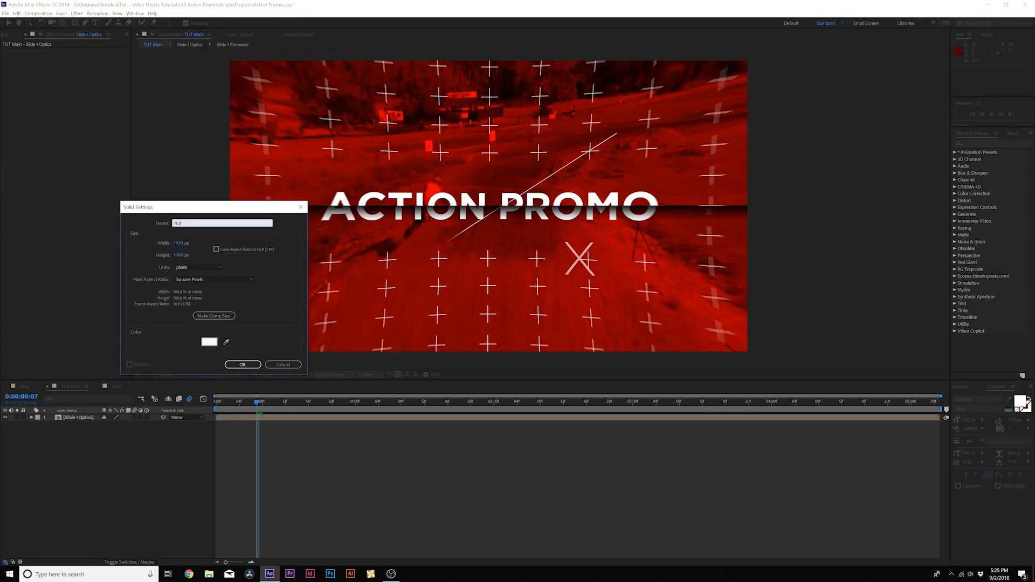
{"action": "key", "text": "Return"}
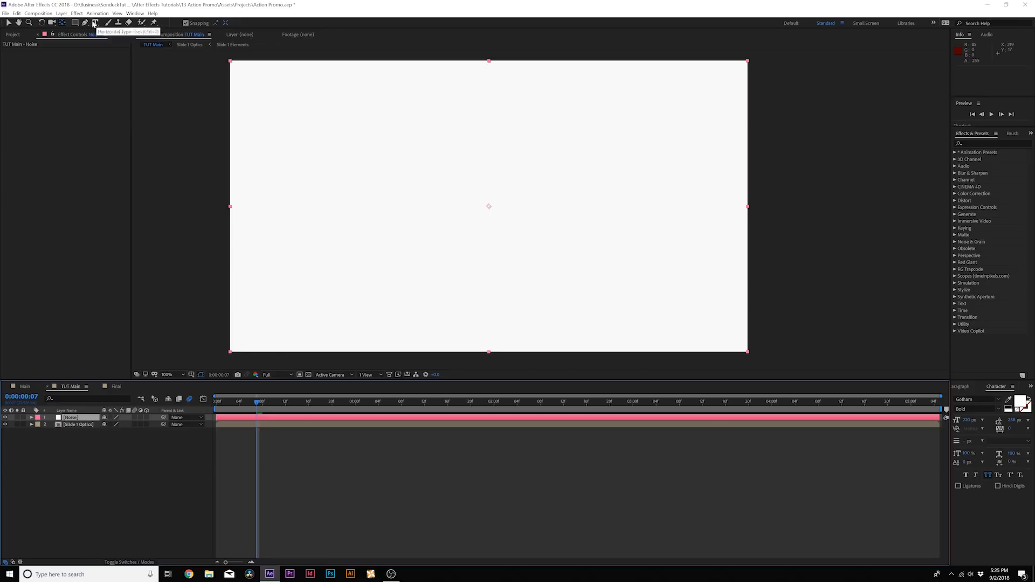
{"action": "left_click", "coordinate": [77, 13]}
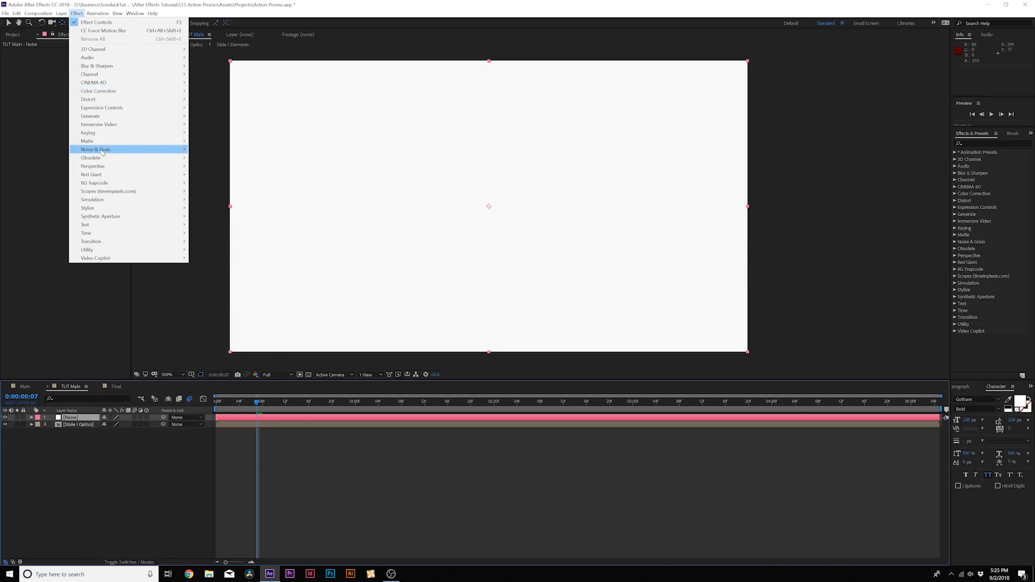
{"action": "mouse_move", "coordinate": [161, 150]}
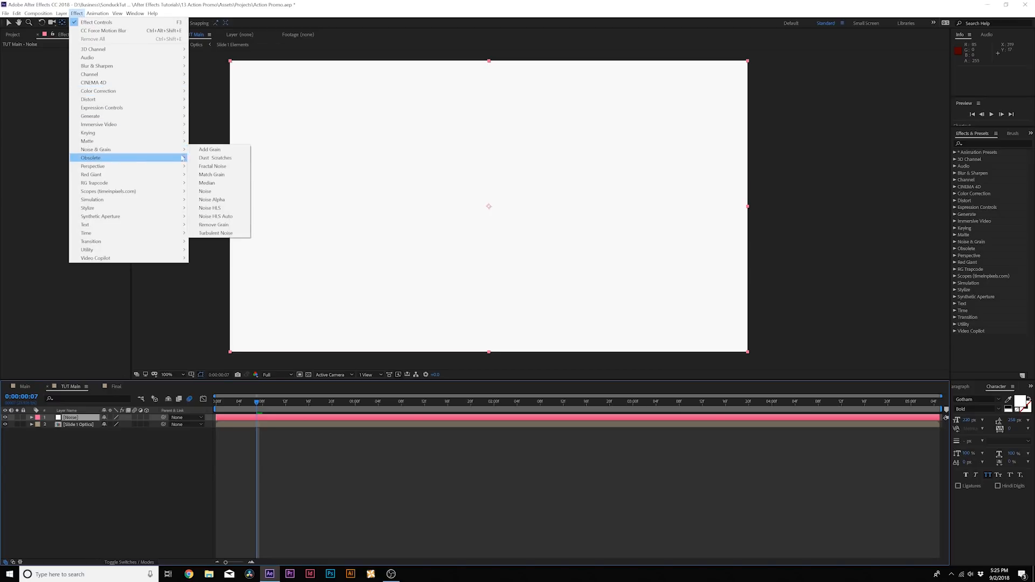
{"action": "left_click", "coordinate": [212, 167]}
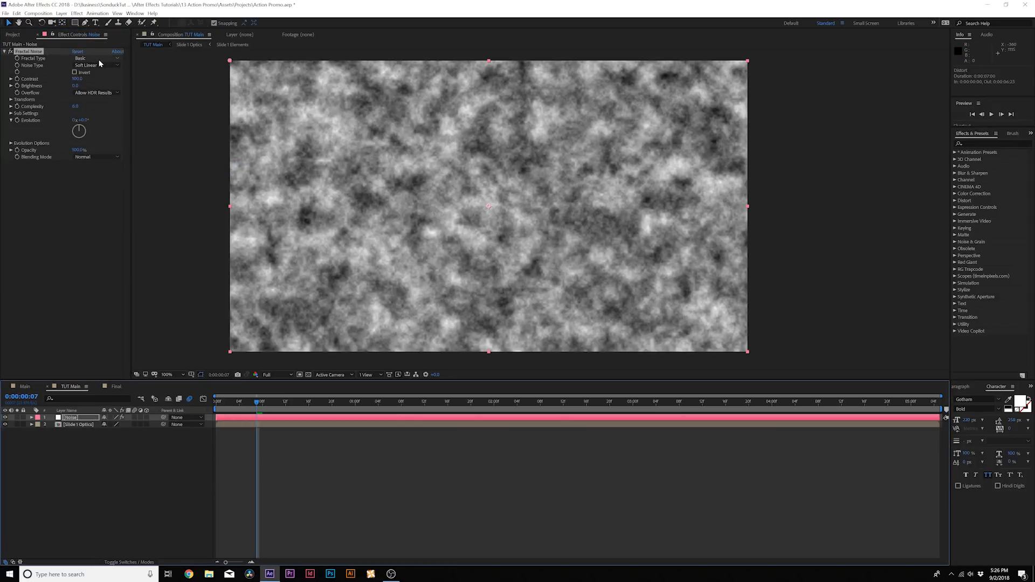
Set the Fractal Noise to fractal type Max and noise type Block, with Contrast about 570 and Brightness about -344.
{"action": "left_click", "coordinate": [100, 59]}
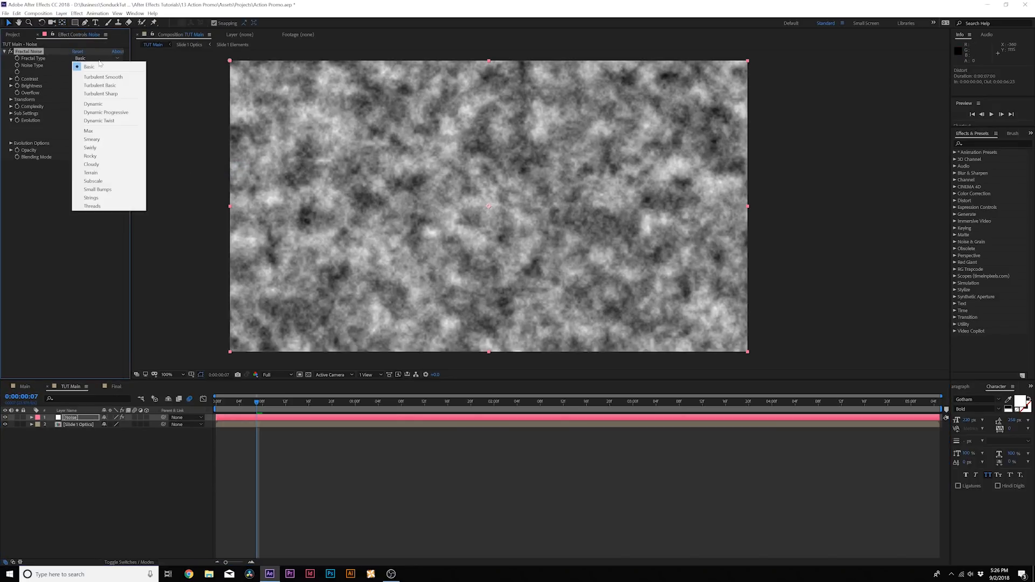
{"action": "left_click", "coordinate": [93, 131]}
{"action": "left_click", "coordinate": [89, 67]}
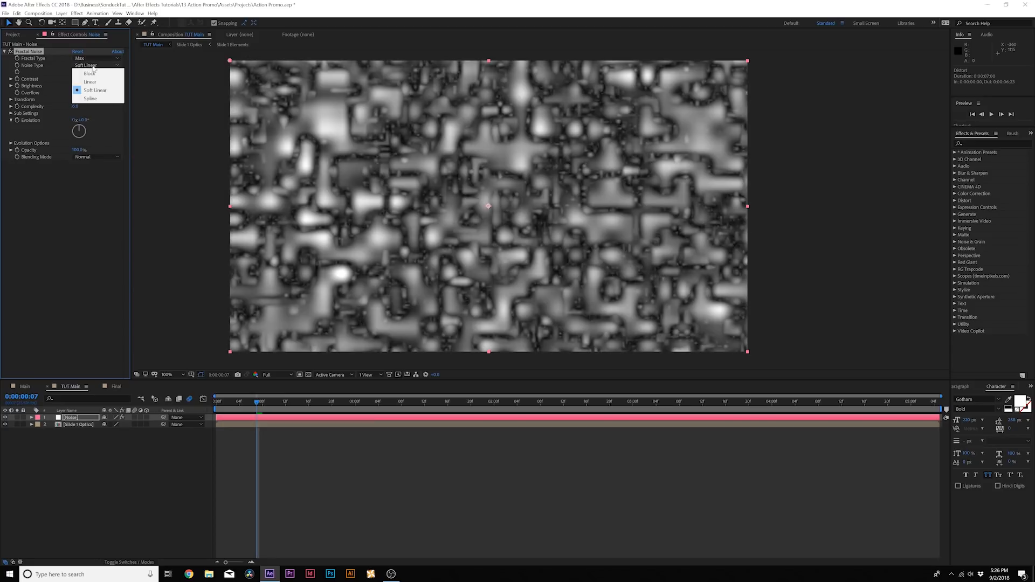
{"action": "left_click", "coordinate": [93, 74]}
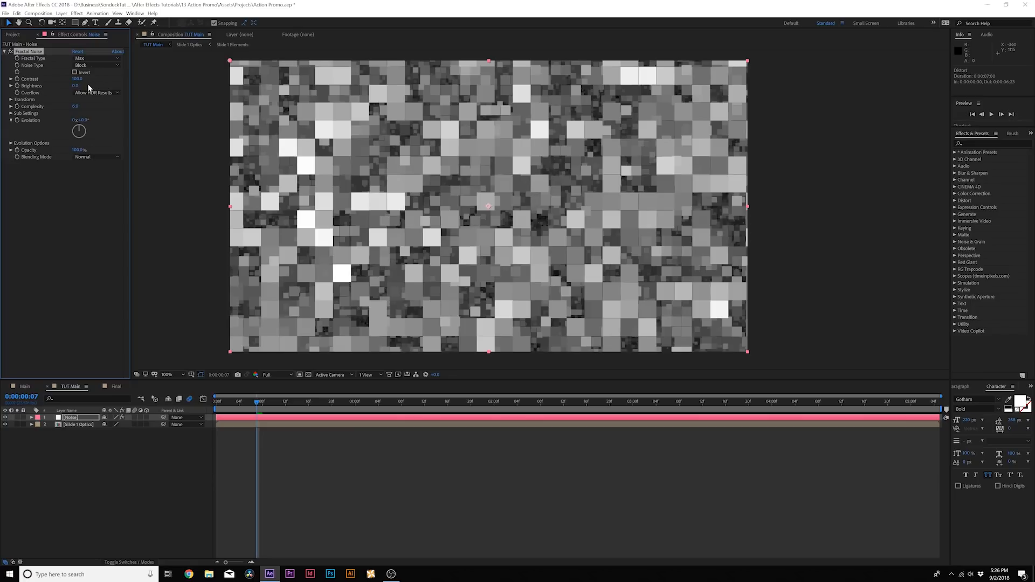
{"action": "left_click_drag", "start_coordinate": [79, 79], "coordinate": [267, 79]}
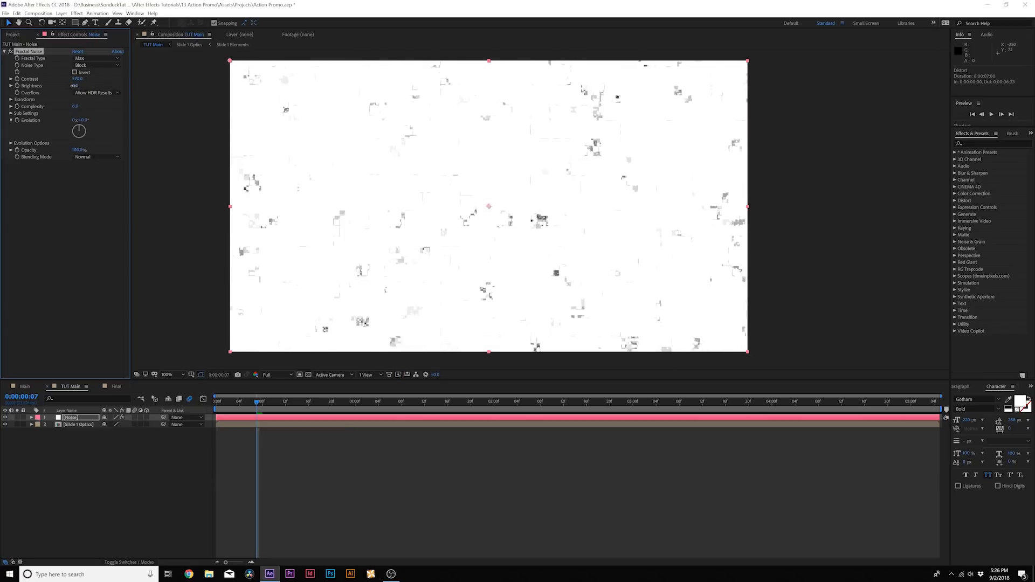
{"action": "left_click_drag", "start_coordinate": [76, 86], "coordinate": [1, 88]}
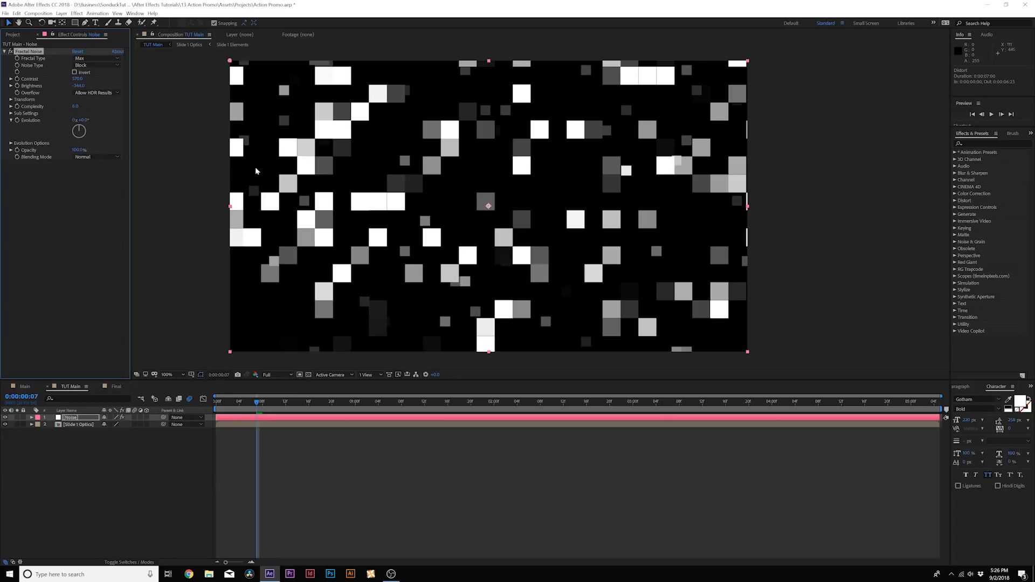
Turn off Uniform Scaling for the Fractal Noise and stretch it into thin bars with Scale Width about 654 and Scale Height about 23.
{"action": "left_click", "coordinate": [11, 100]}
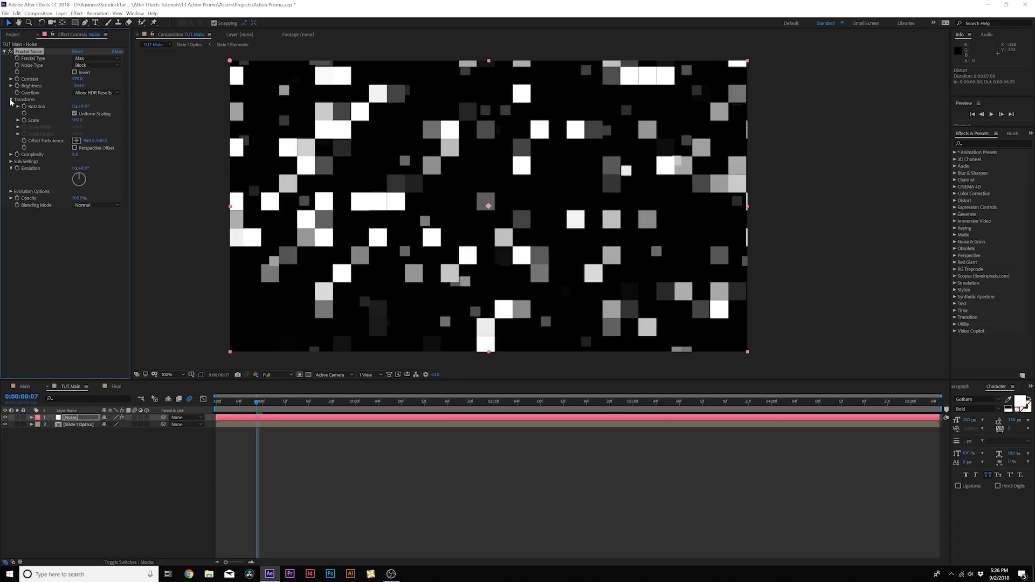
{"action": "left_click", "coordinate": [75, 114]}
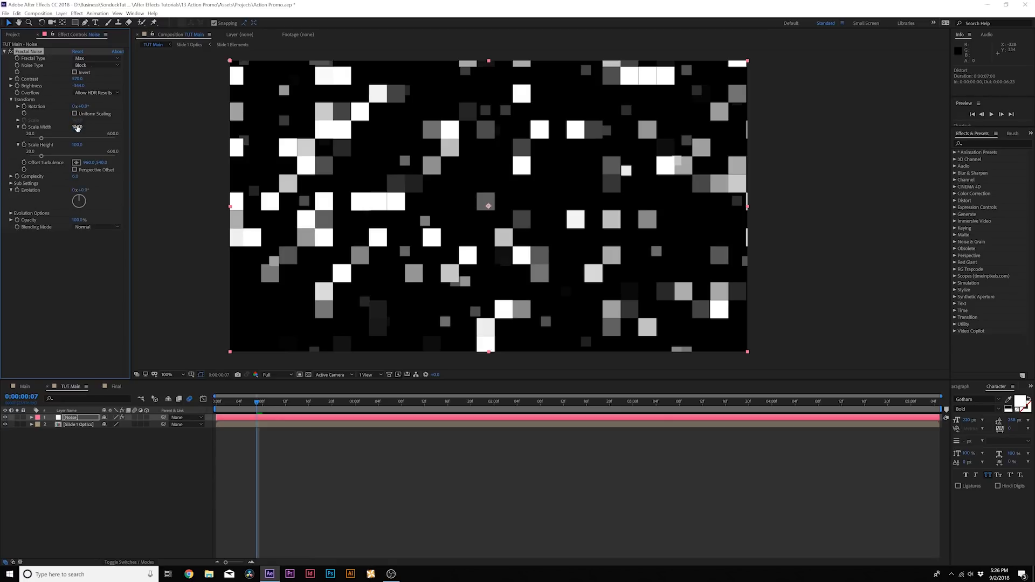
{"action": "left_click_drag", "start_coordinate": [77, 131], "coordinate": [310, 138]}
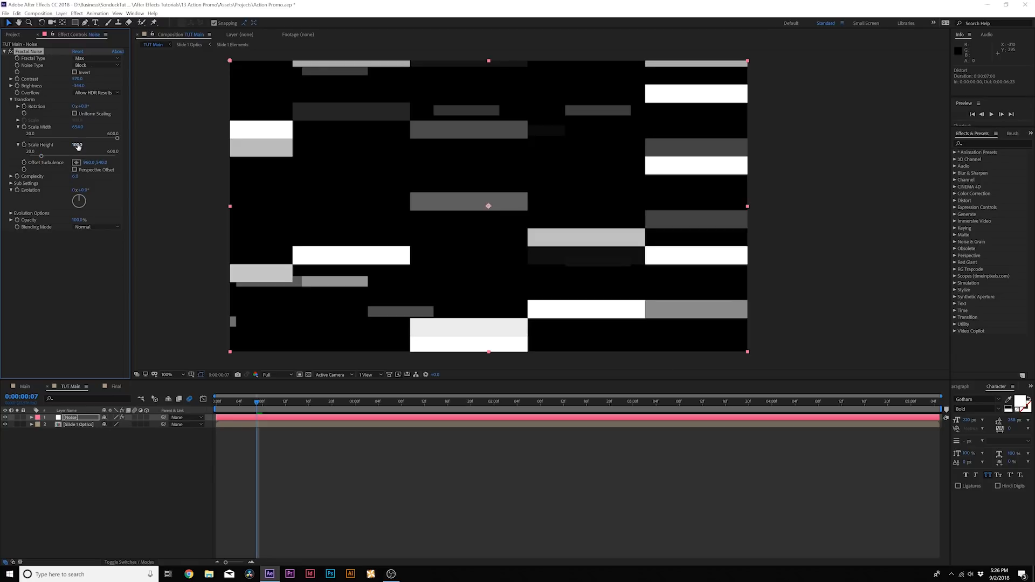
{"action": "mouse_move", "coordinate": [78, 146]}
{"action": "left_mouse_down"}
{"action": "mouse_move", "coordinate": [79, 157]}
{"action": "mouse_move", "coordinate": [69, 146]}
{"action": "left_mouse_up"}
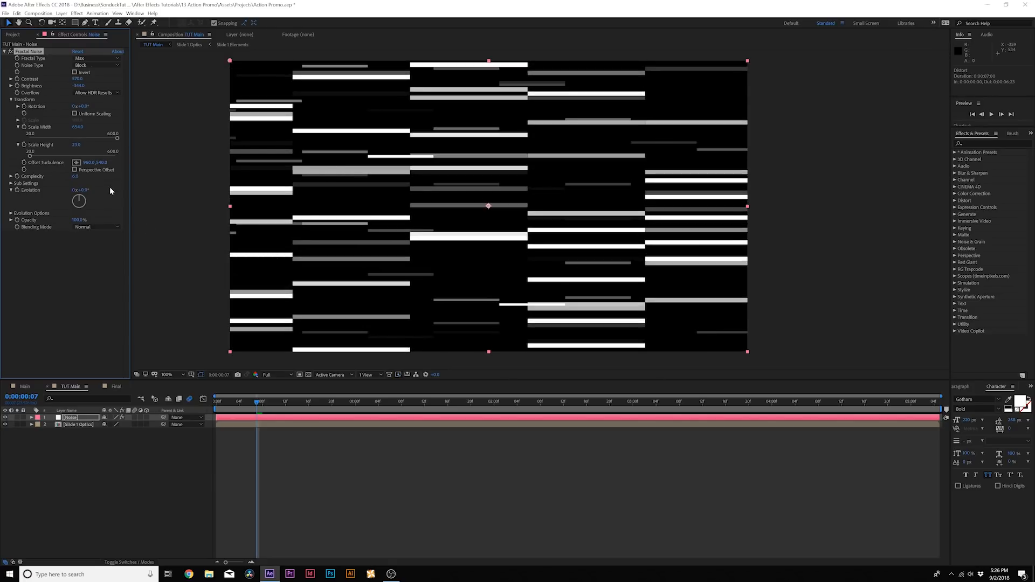
Animate the Fractal Noise Evolution with the expression time*20.
{"action": "key", "text": "Home"}
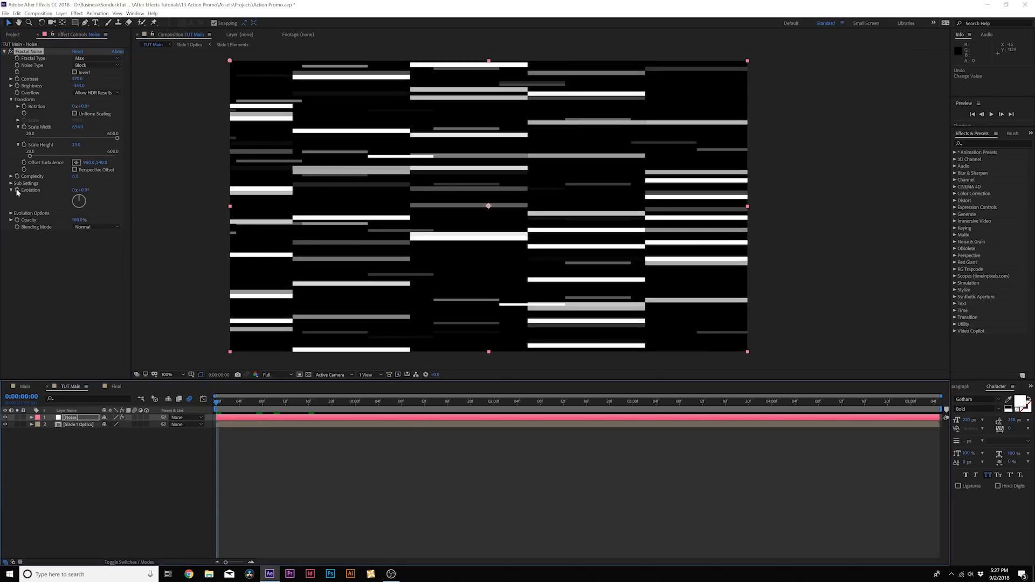
{"action": "left_click", "coordinate": [17, 190], "text": "alt"}
{"action": "type", "text": "time*20"}
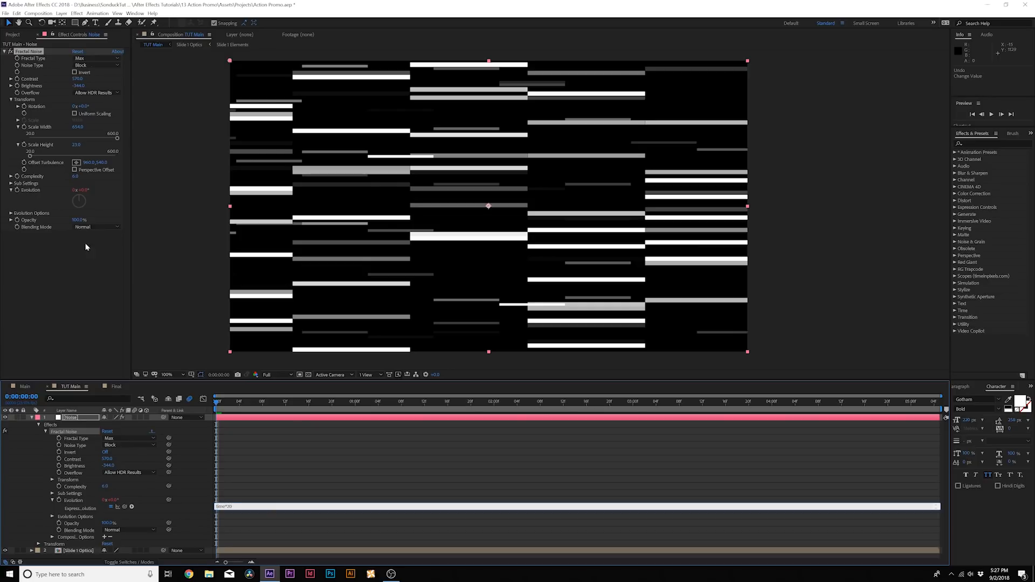
{"action": "left_click", "coordinate": [246, 463]}
Pre-compose the Noise layer as Map, moving all attributes into the new composition.
{"action": "left_click", "coordinate": [60, 13]}
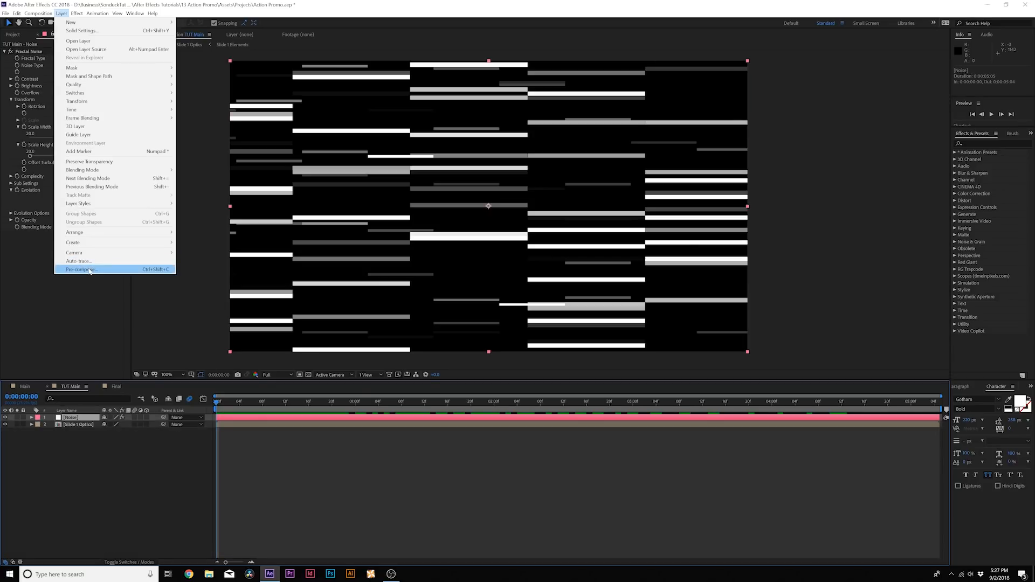
{"action": "left_click", "coordinate": [90, 270]}
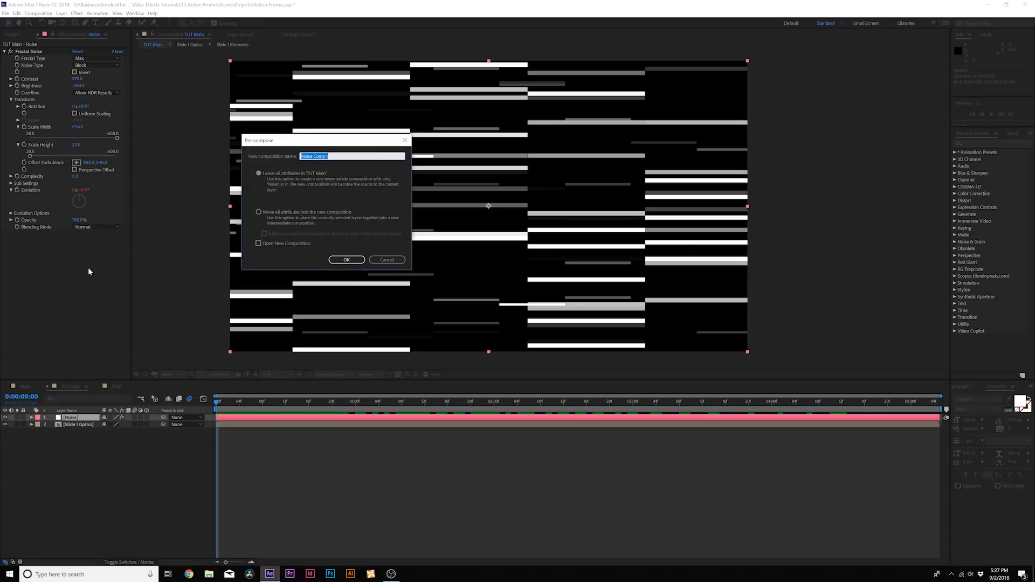
{"action": "type", "text": "Map"}
{"action": "left_click", "coordinate": [299, 213]}
{"action": "left_click", "coordinate": [347, 260]}
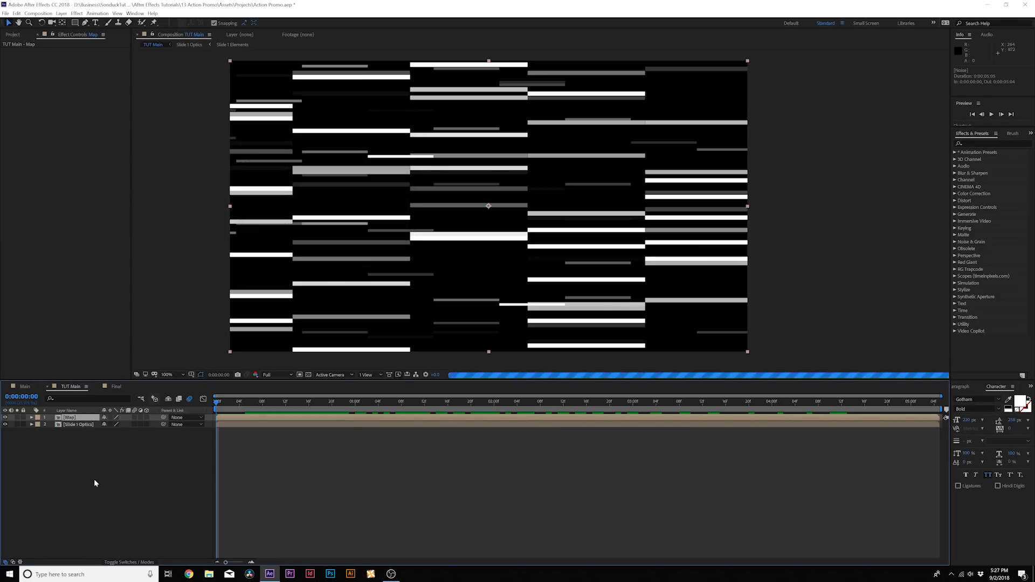
{"action": "left_click", "coordinate": [93, 479]}
Add an adjustment layer above the Map layer and apply the Displacement Map effect to it.
{"action": "left_click", "coordinate": [62, 13]}
{"action": "mouse_move", "coordinate": [76, 22]}
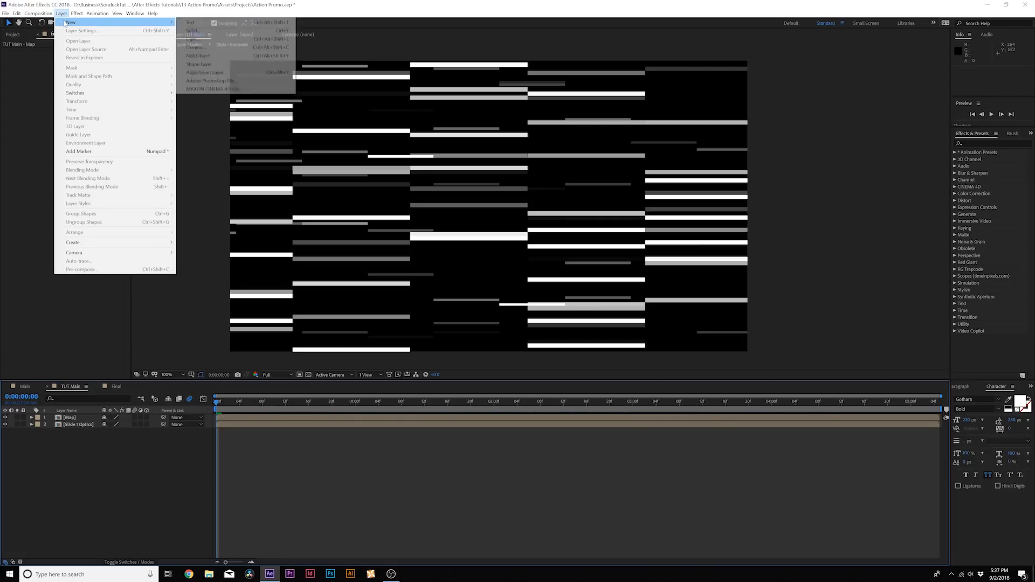
{"action": "left_click", "coordinate": [211, 72]}
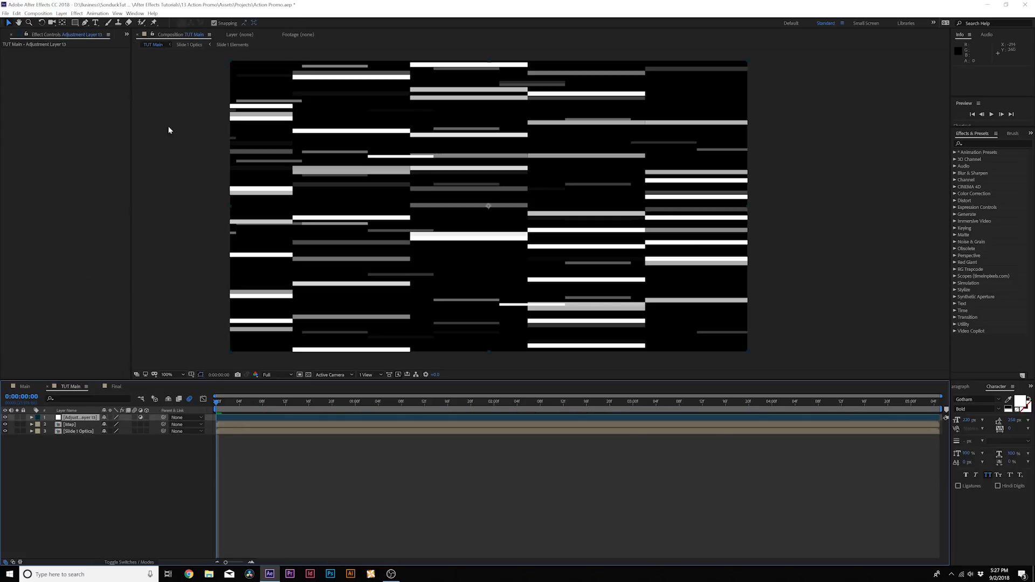
{"action": "left_click", "coordinate": [76, 13]}
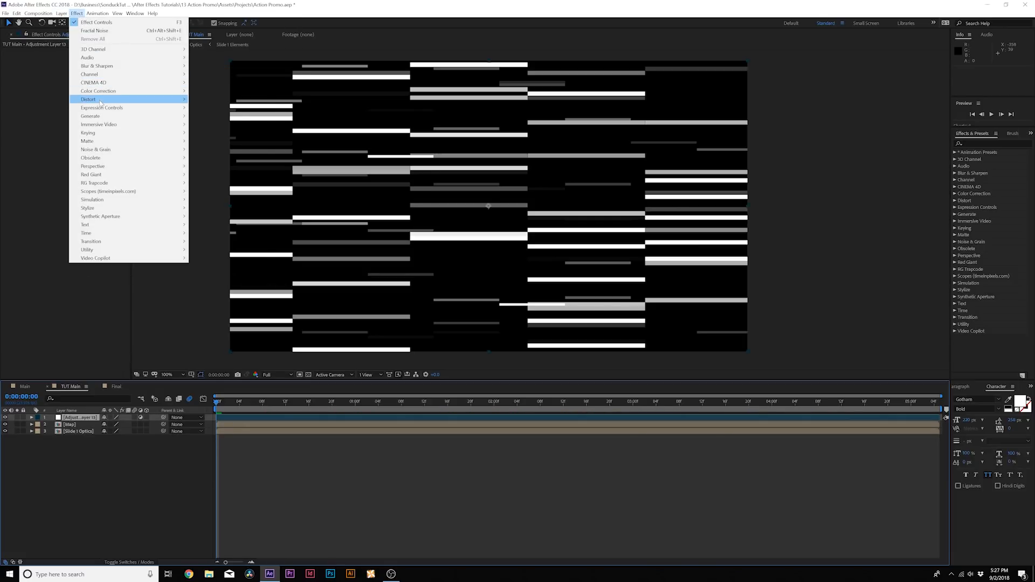
{"action": "mouse_move", "coordinate": [128, 101]}
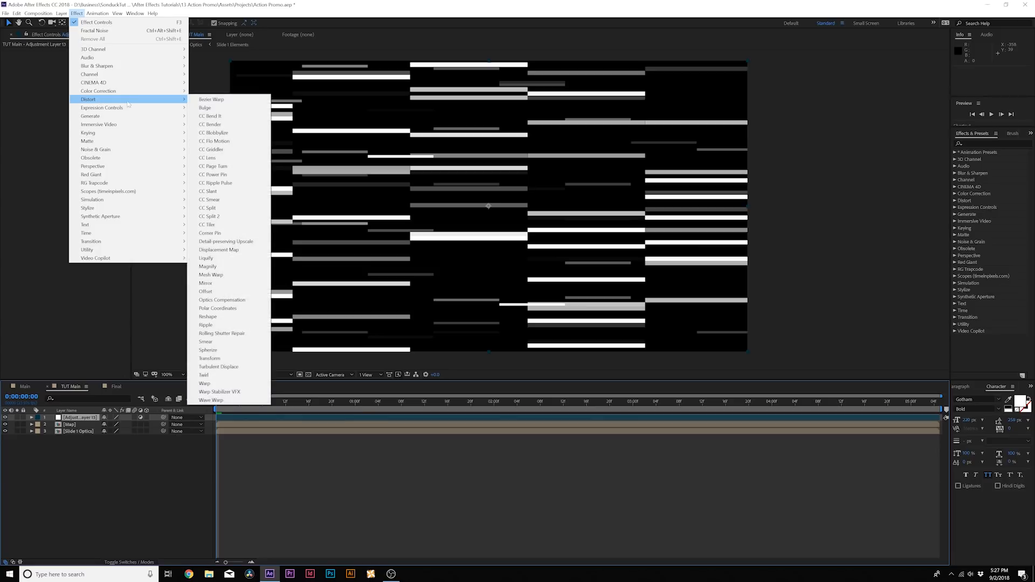
{"action": "left_click", "coordinate": [221, 250]}
Hide the Map layer and set it as the Displacement Map Layer in the adjustment layer's effect.
{"action": "left_click", "coordinate": [69, 425]}
{"action": "left_click", "coordinate": [4, 424]}
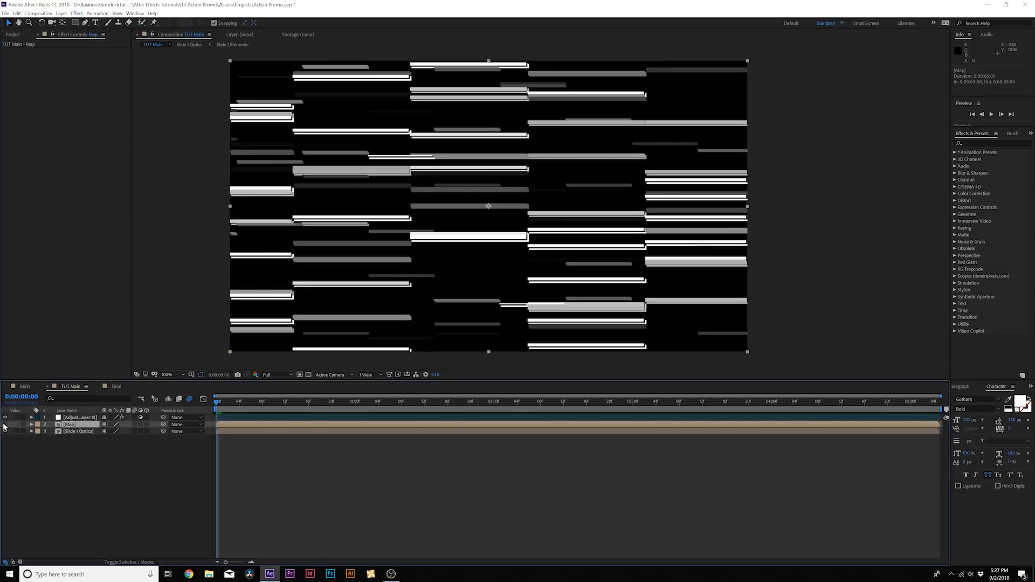
{"action": "left_click", "coordinate": [72, 419]}
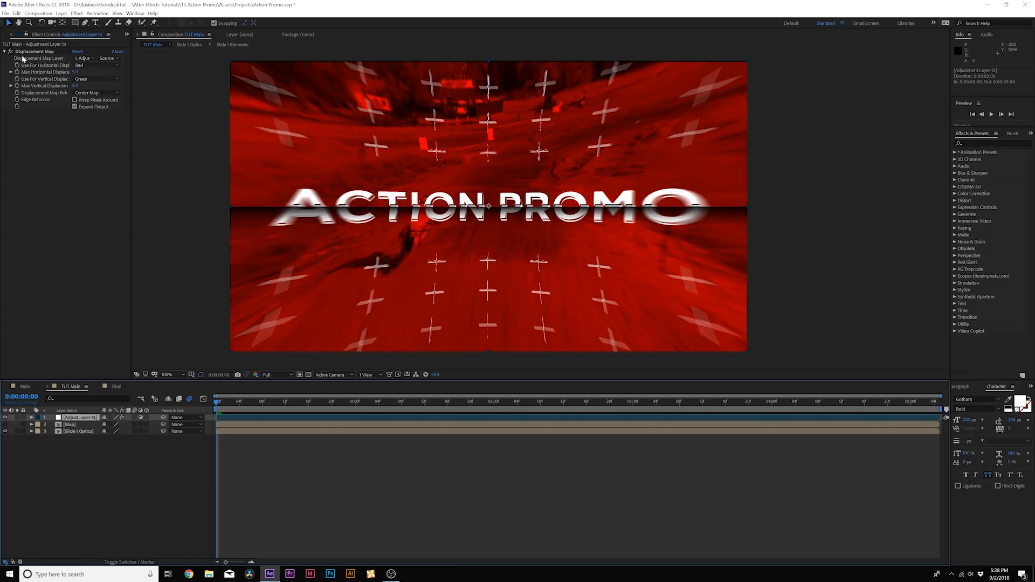
{"action": "left_click", "coordinate": [86, 58]}
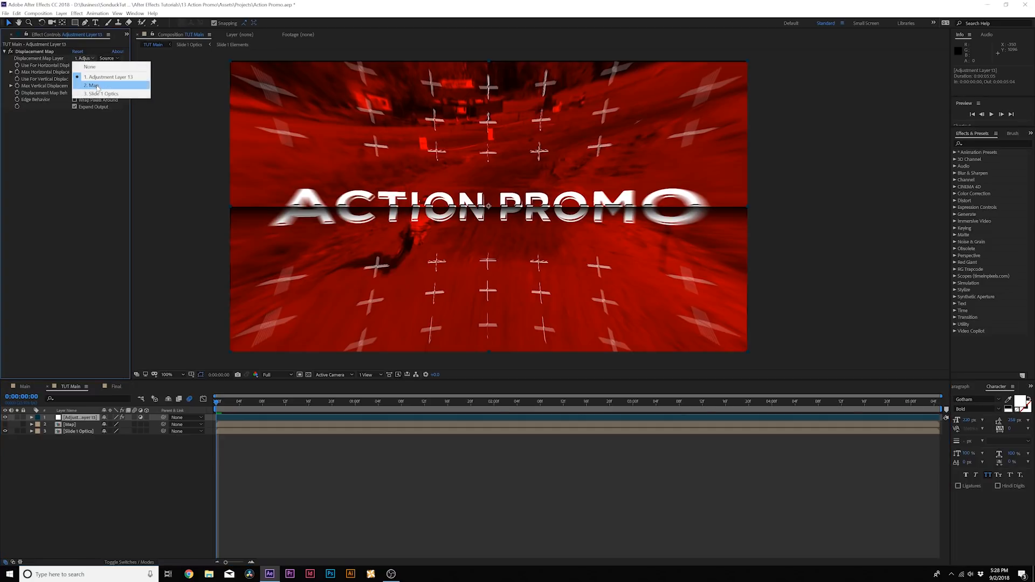
{"action": "left_click", "coordinate": [98, 89]}
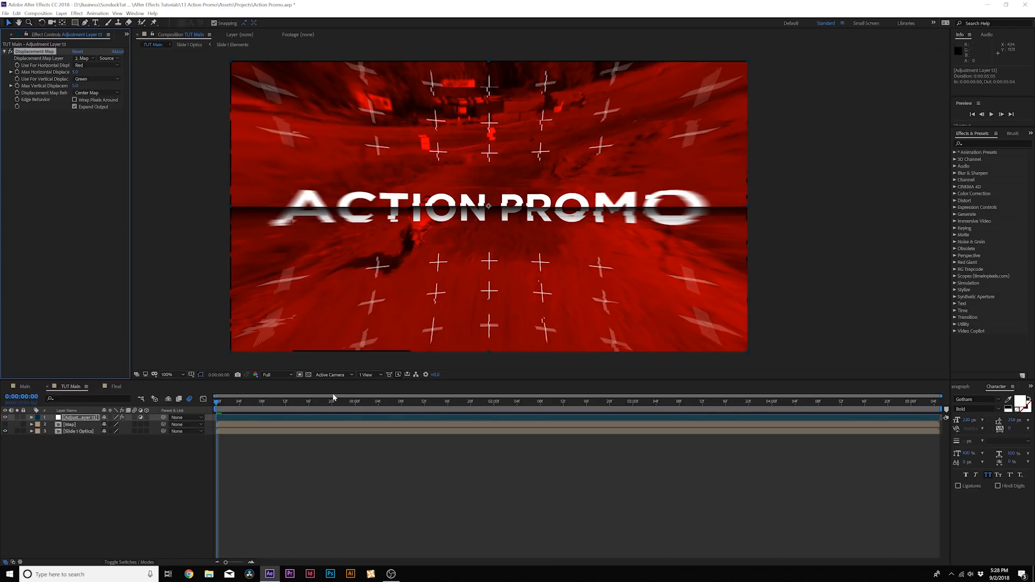
Try larger Max Horizontal and Max Vertical Displacement values at 0:00:01:14, and return both to 5.
{"action": "left_click_drag", "start_coordinate": [313, 404], "coordinate": [436, 403]}
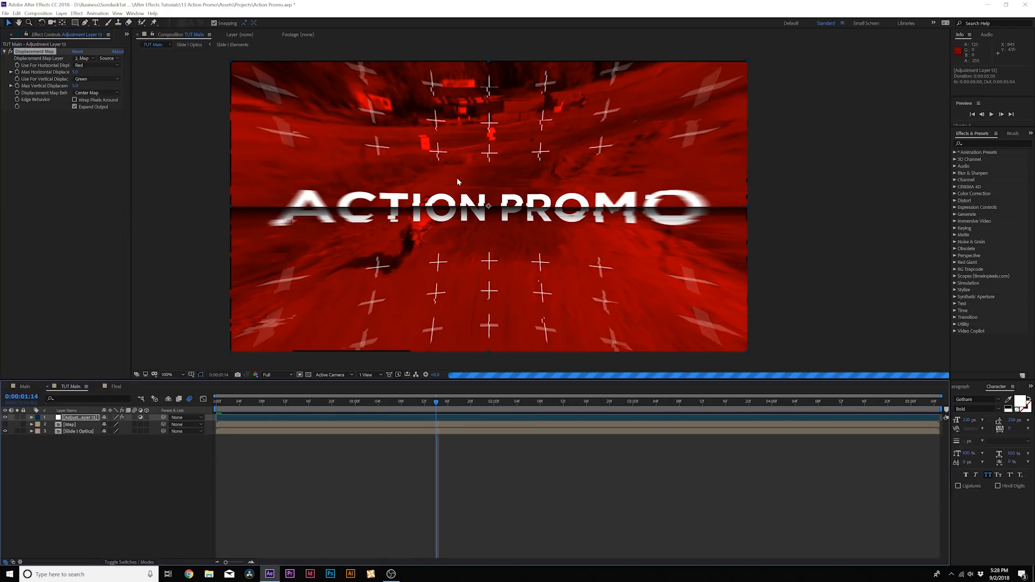
{"action": "key", "text": "period"}
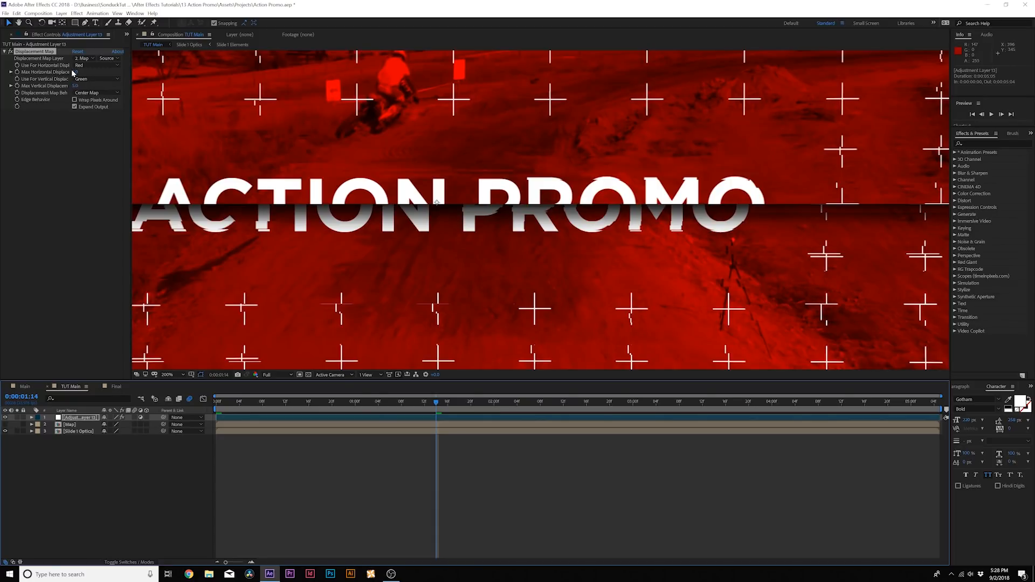
{"action": "mouse_move", "coordinate": [73, 72]}
{"action": "left_mouse_down"}
{"action": "mouse_move", "coordinate": [102, 71]}
{"action": "mouse_move", "coordinate": [87, 87]}
{"action": "left_mouse_up"}
{"action": "key", "text": "comma"}
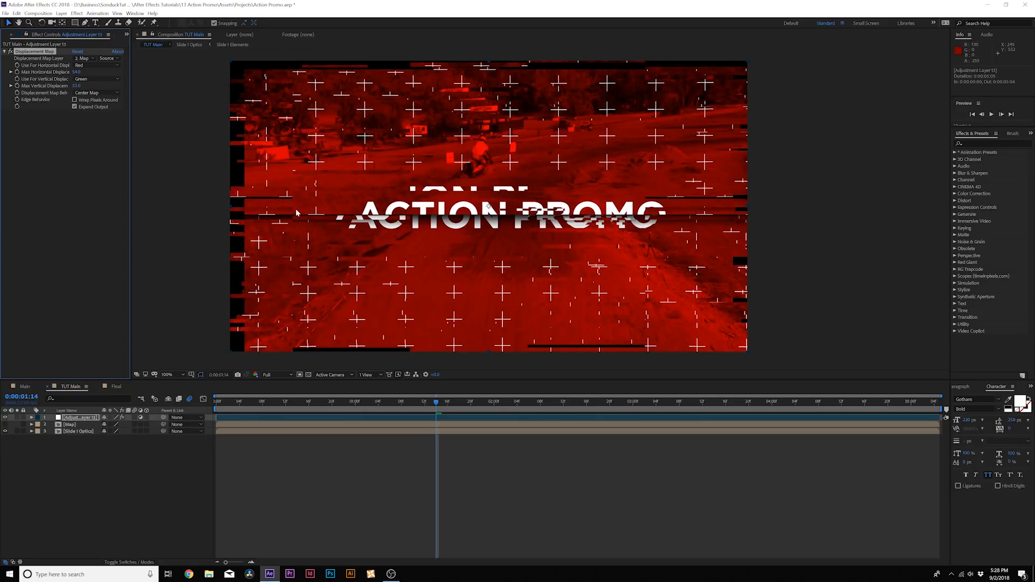
{"action": "left_click", "coordinate": [77, 72]}
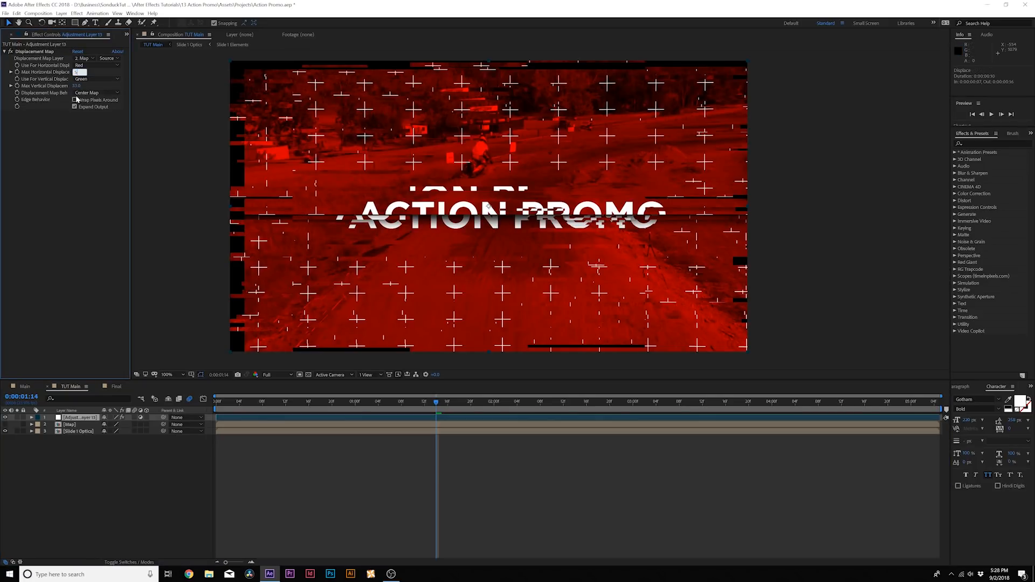
{"action": "left_click", "coordinate": [76, 86]}
{"action": "type", "text": "5"}
{"action": "left_click", "coordinate": [60, 177]}
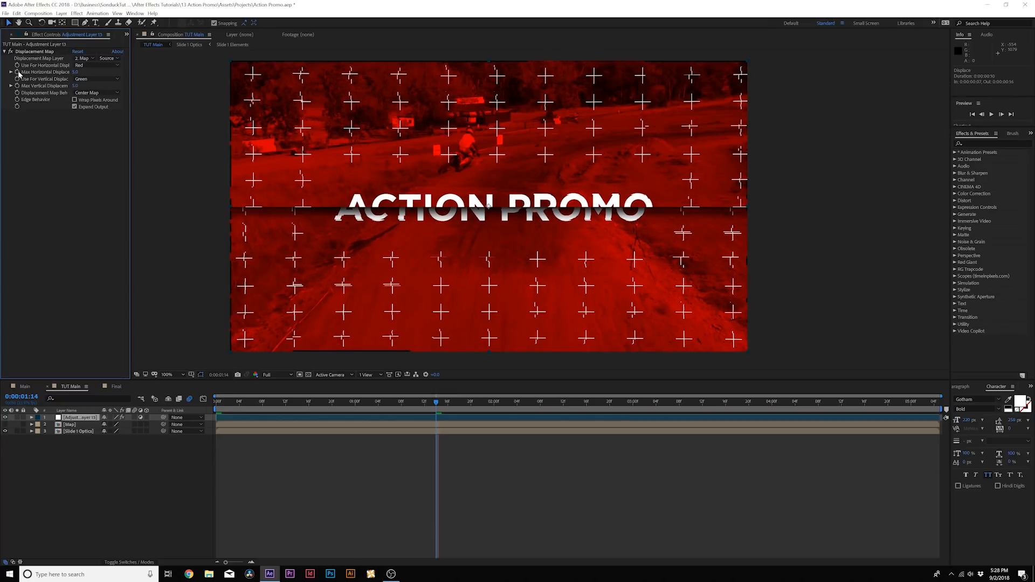
Apply the expression wiggle(2,5) to both the Max Horizontal and Max Vertical Displacement of the Displacement Map.
{"action": "left_click", "coordinate": [17, 72], "text": "alt"}
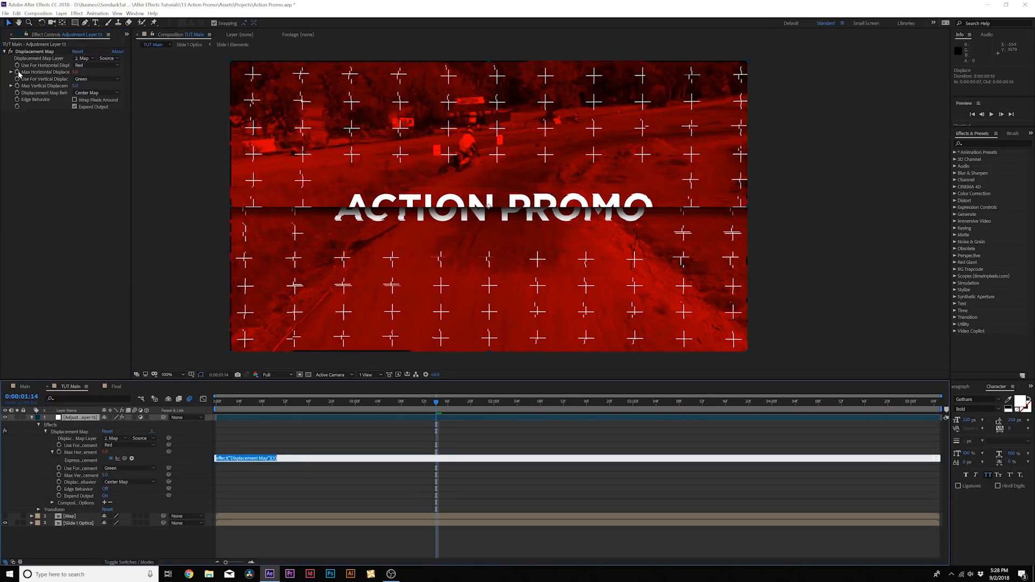
{"action": "type", "text": "wiggle(2,5"}
{"action": "left_click_drag", "start_coordinate": [248, 458], "coordinate": [210, 455]}
{"action": "key", "text": "ctrl+c"}
{"action": "left_click", "coordinate": [250, 433]}
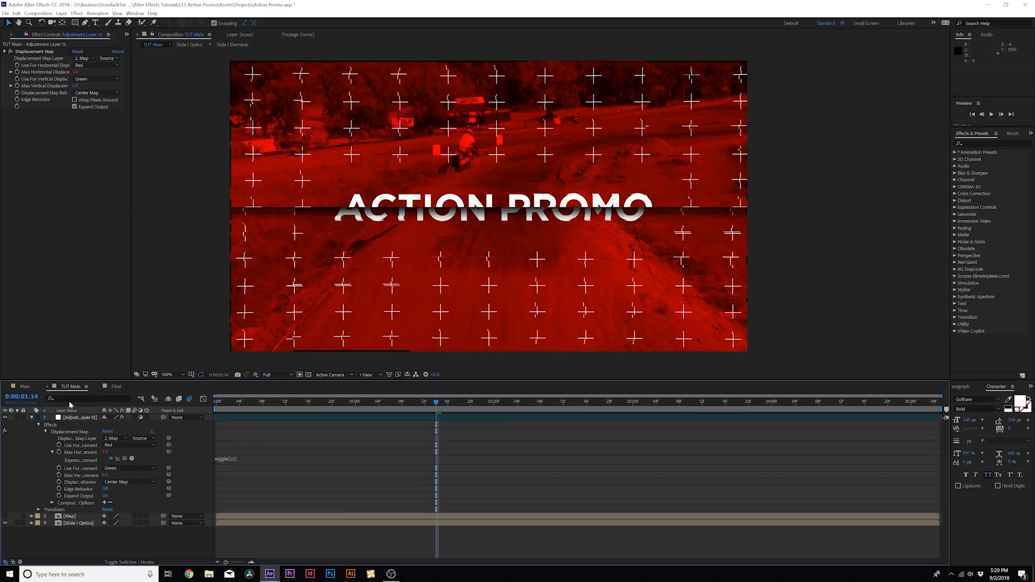
{"action": "left_click", "coordinate": [17, 86], "text": "alt"}
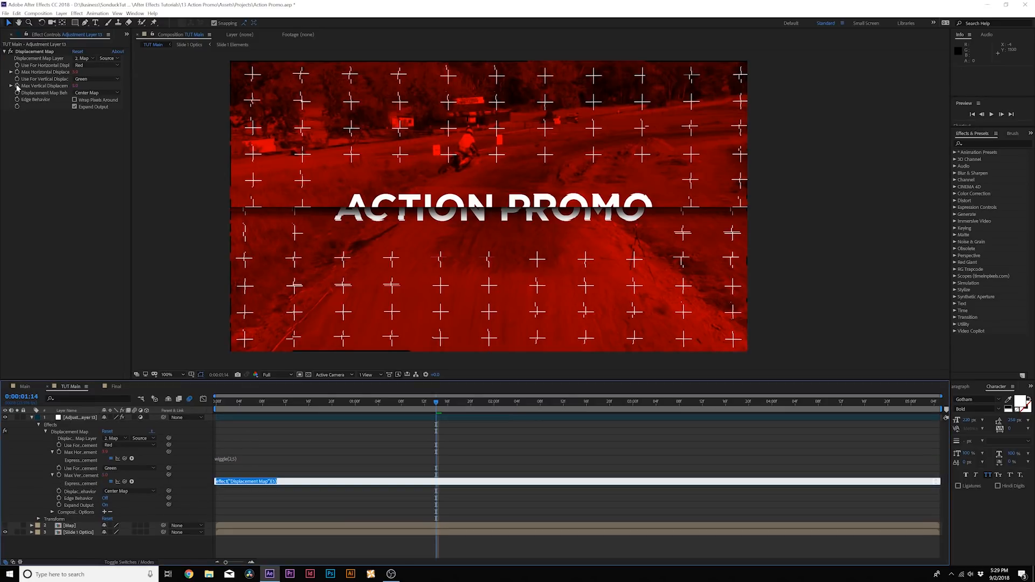
{"action": "key", "text": "ctrl+v"}
{"action": "left_click", "coordinate": [270, 433]}
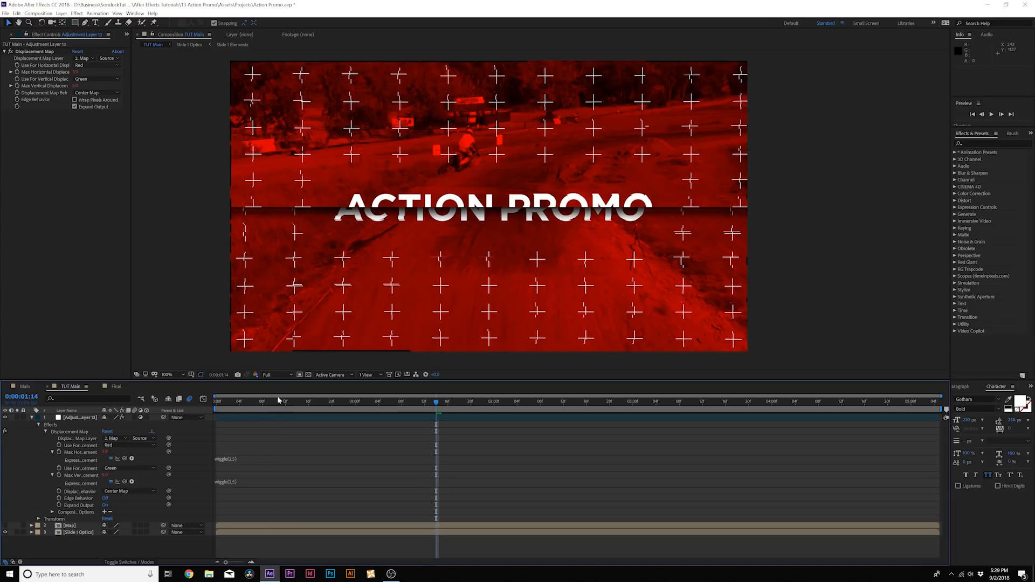
Raise the Max Horizontal and Max Vertical Displacement base values to strengthen the glitch, and check it at several frames.
{"action": "left_click_drag", "start_coordinate": [279, 401], "coordinate": [224, 409]}
{"action": "left_click_drag", "start_coordinate": [224, 408], "coordinate": [215, 408]}
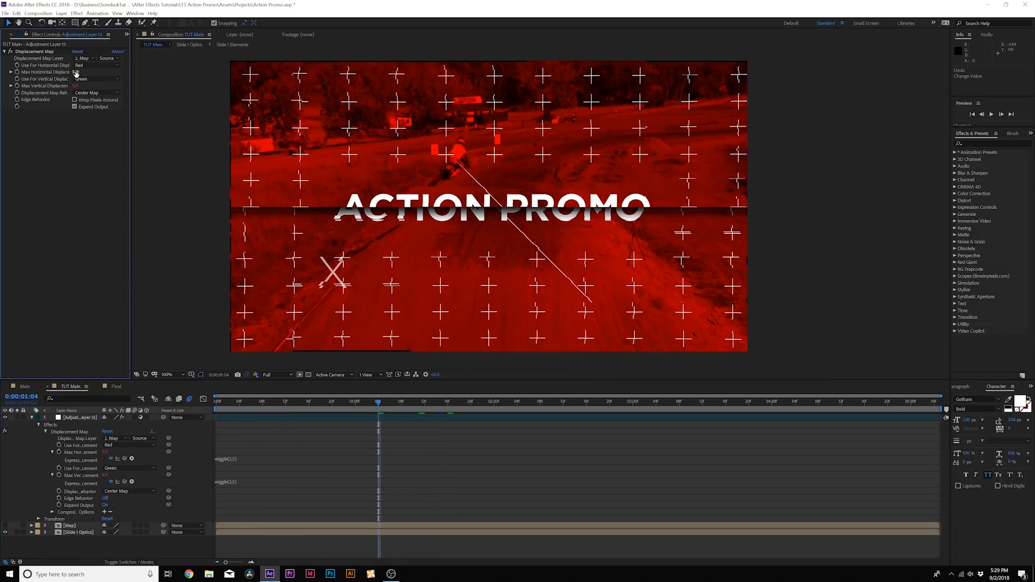
{"action": "left_click_drag", "start_coordinate": [76, 72], "coordinate": [83, 87]}
{"action": "left_click", "coordinate": [304, 405]}
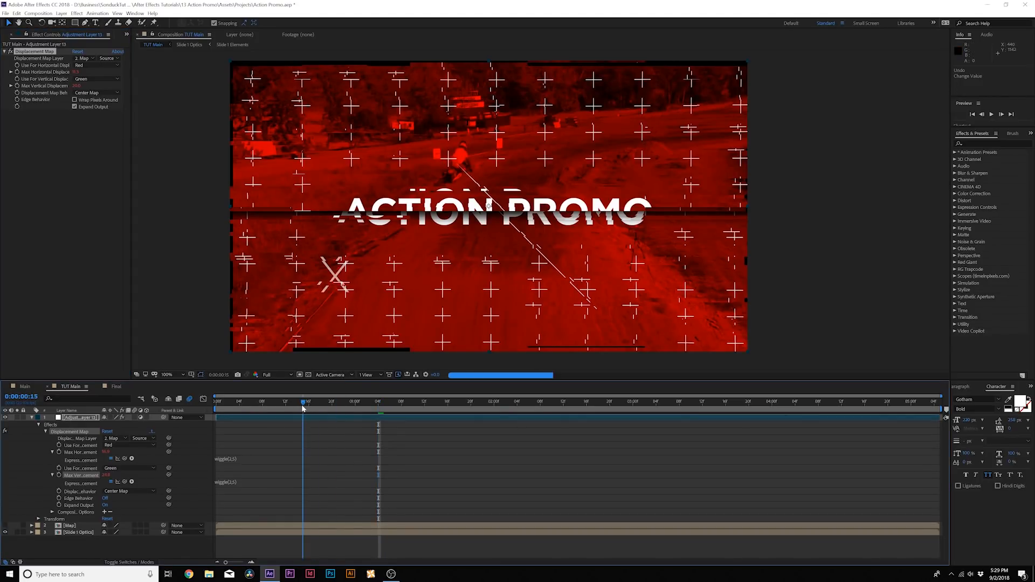
{"action": "left_click_drag", "start_coordinate": [303, 405], "coordinate": [338, 406]}
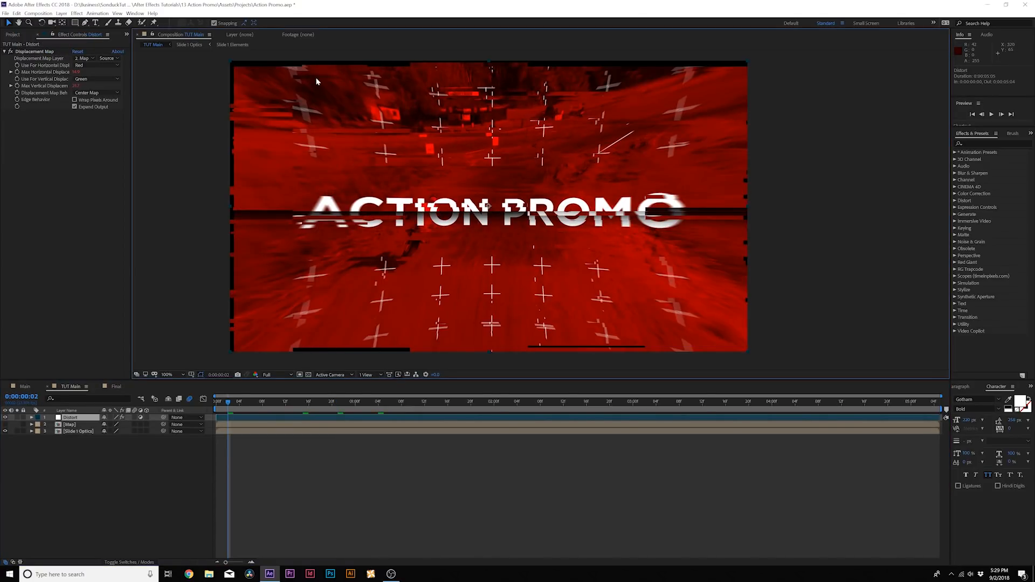
Add the CC RepeTile effect to the Distort layer and place it above the Displacement Map effect.
{"action": "left_click", "coordinate": [77, 13]}
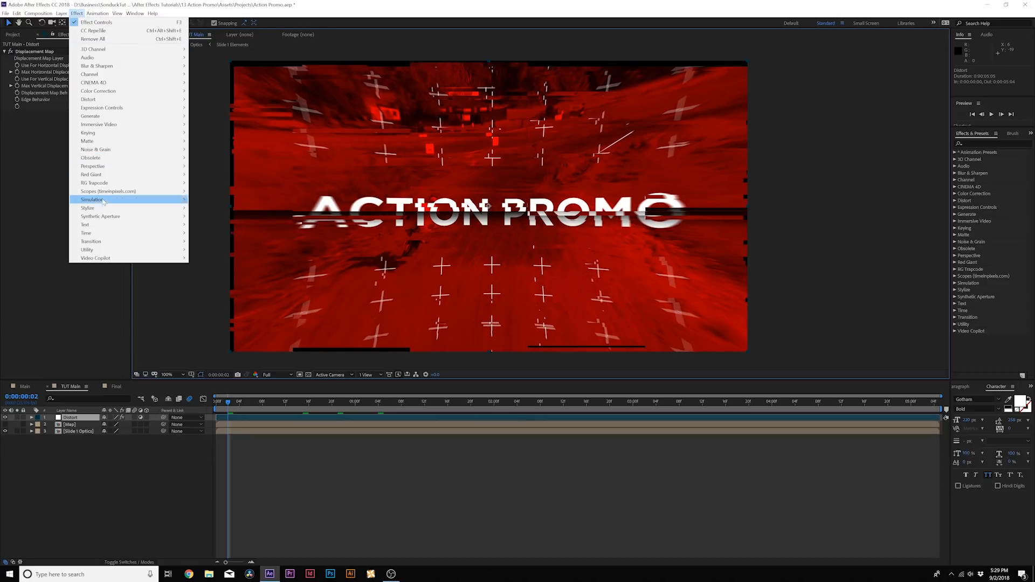
{"action": "mouse_move", "coordinate": [104, 212]}
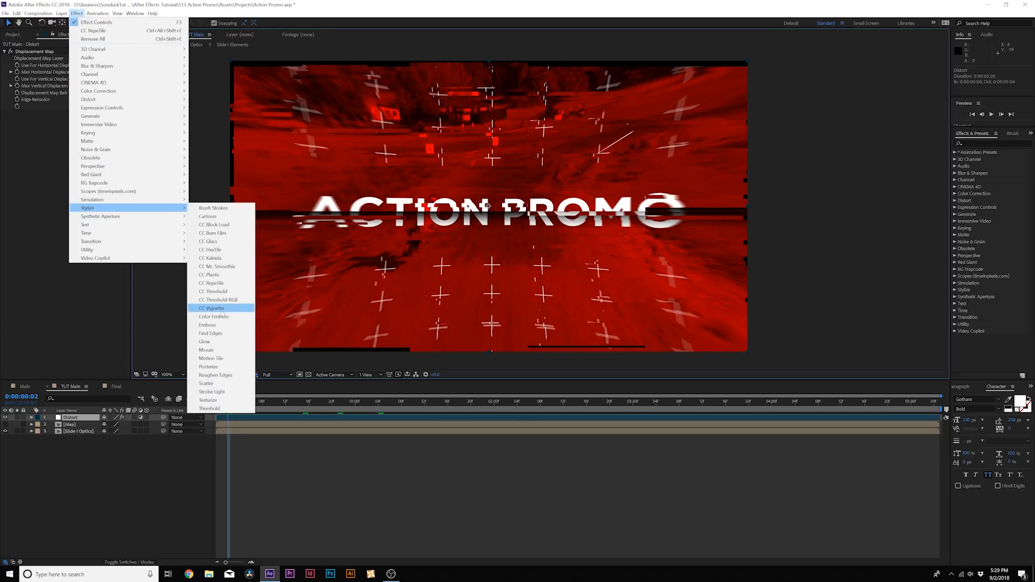
{"action": "left_click", "coordinate": [213, 283]}
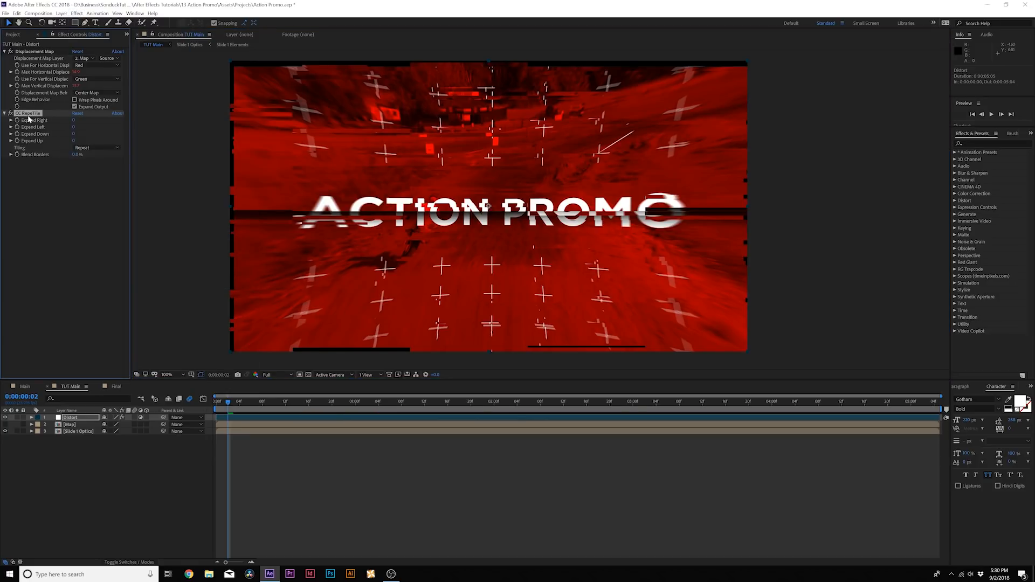
{"action": "left_click_drag", "start_coordinate": [28, 114], "coordinate": [143, 60]}
Expand CC RepeTile by several hundred pixels on all four sides and set its Tiling to Unfold.
{"action": "left_click_drag", "start_coordinate": [75, 65], "coordinate": [199, 99]}
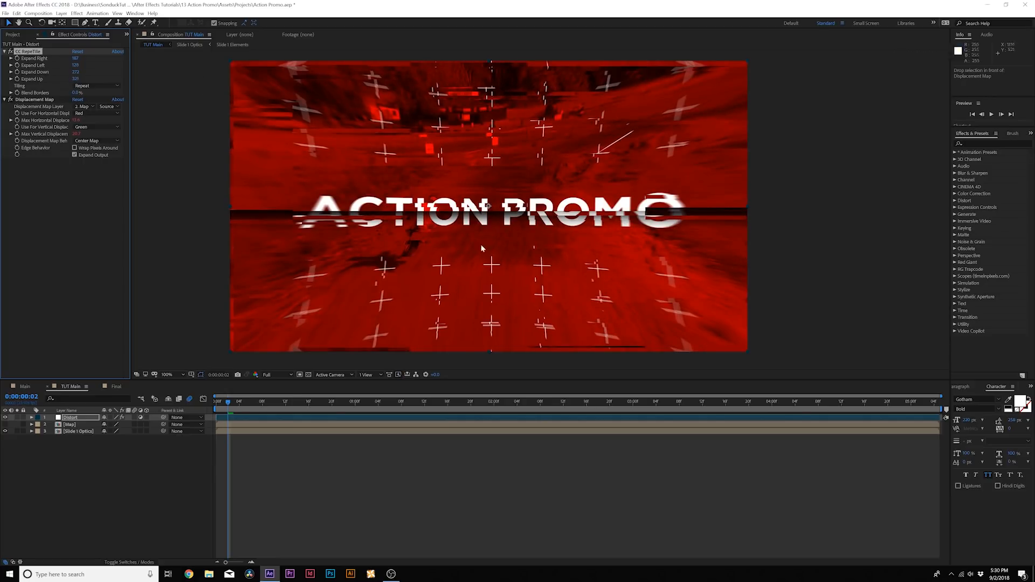
{"action": "left_click", "coordinate": [98, 86]}
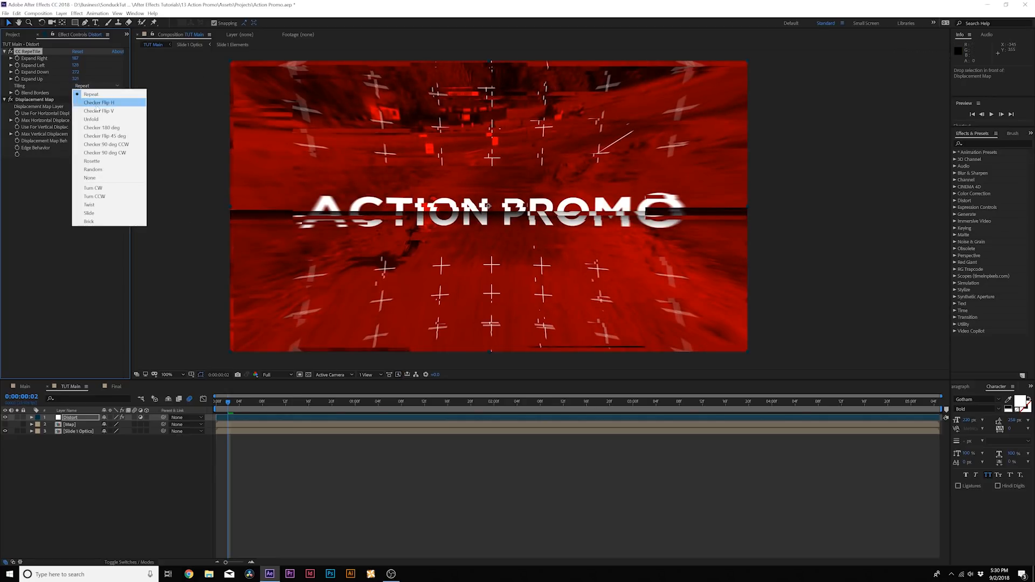
{"action": "left_click", "coordinate": [91, 120]}
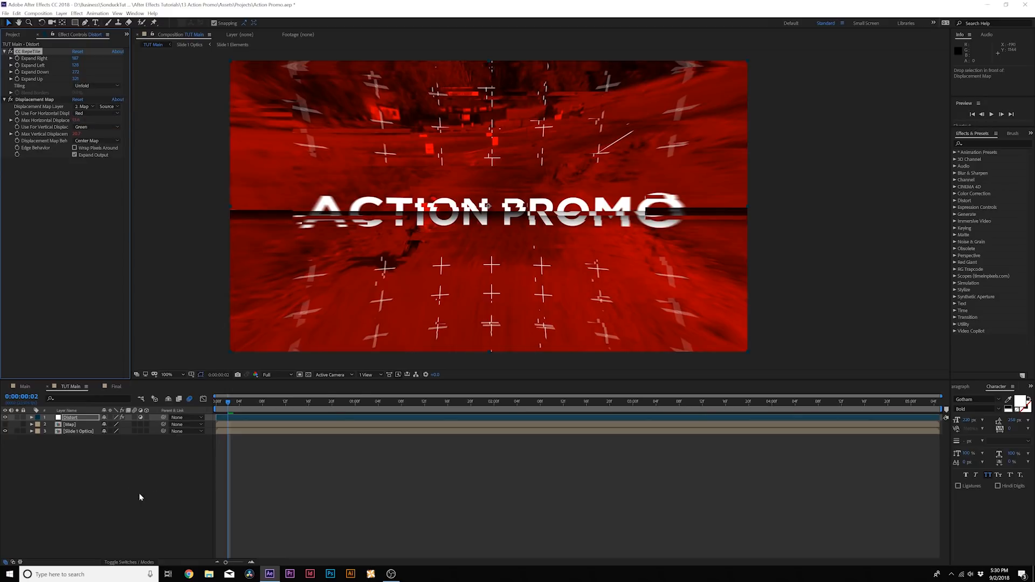
{"action": "left_click_drag", "start_coordinate": [241, 402], "coordinate": [298, 399]}
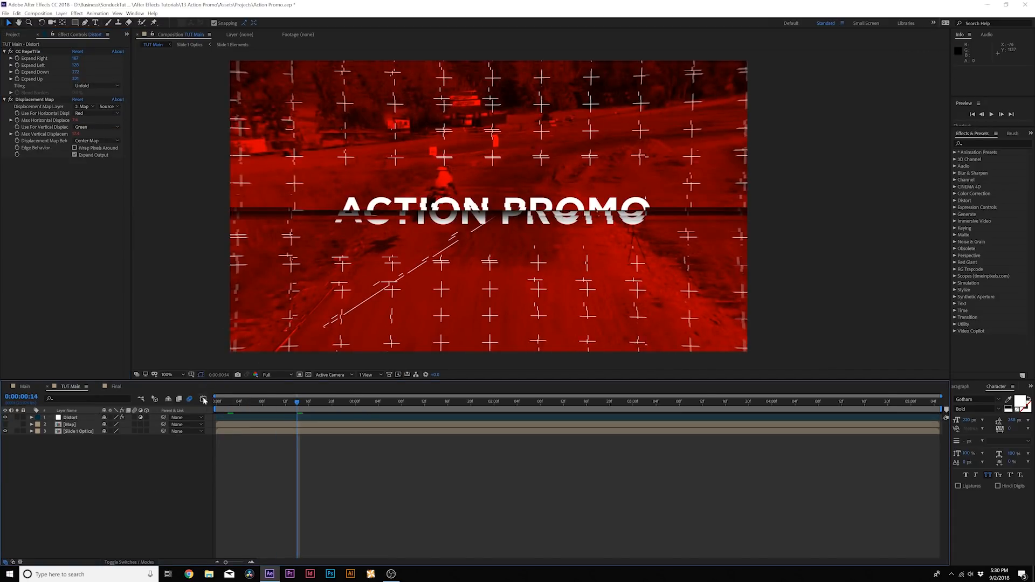
Split the Distort layer into short segments separated by gaps along the timeline, making the first cut at 0:00:00:09.
{"action": "left_click_drag", "start_coordinate": [223, 404], "coordinate": [269, 405]}
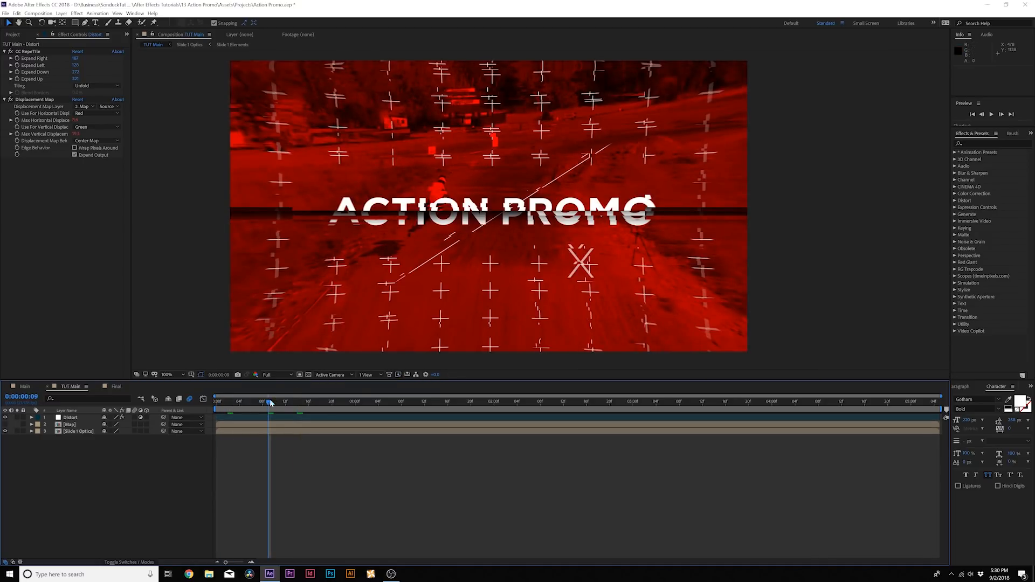
{"action": "left_click", "coordinate": [242, 419]}
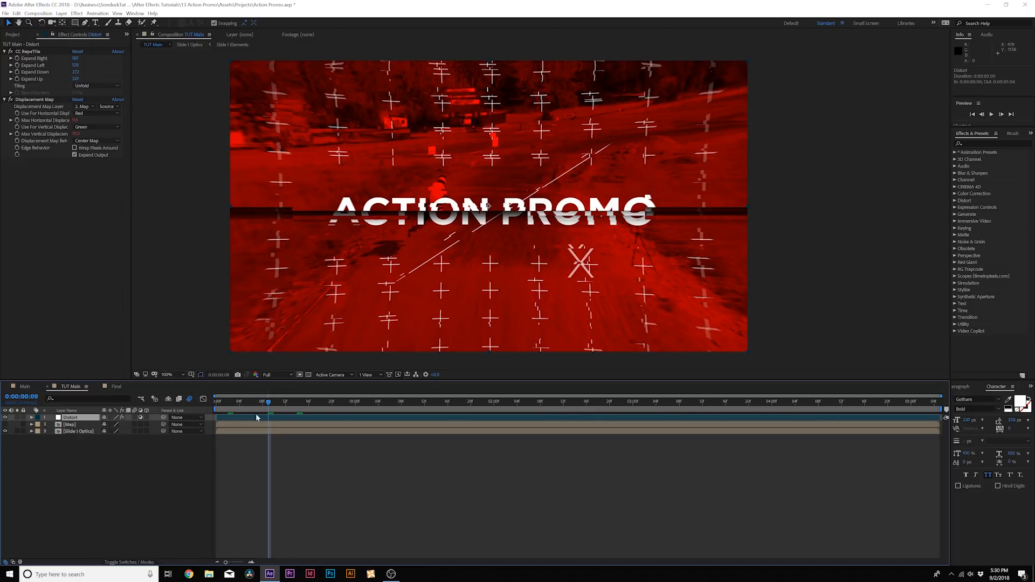
{"action": "key", "text": "ctrl+shift+d"}
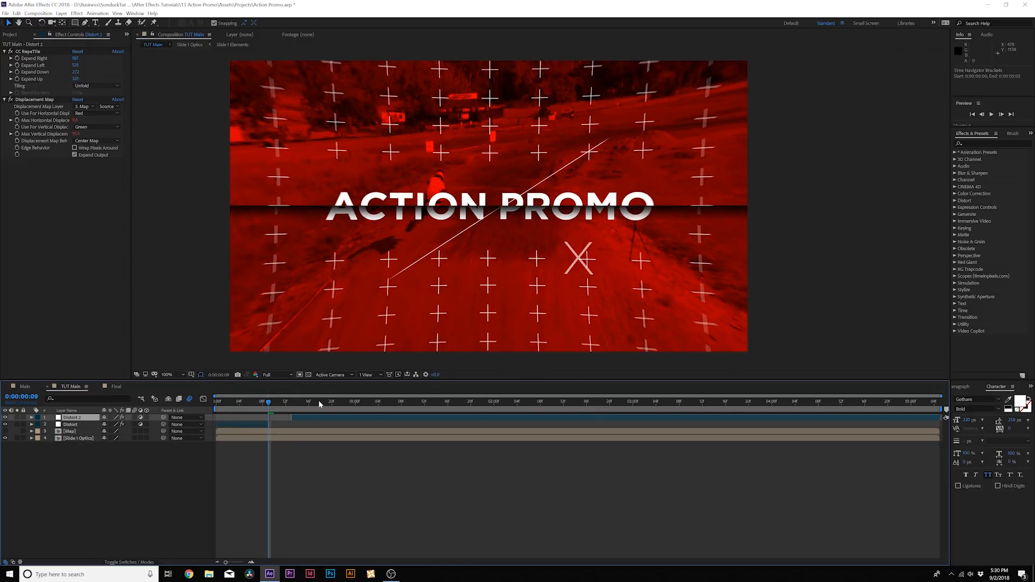
{"action": "left_click_drag", "start_coordinate": [321, 404], "coordinate": [390, 417]}
{"action": "key", "text": "ctrl+shift+d"}
{"action": "left_click_drag", "start_coordinate": [394, 404], "coordinate": [454, 410]}
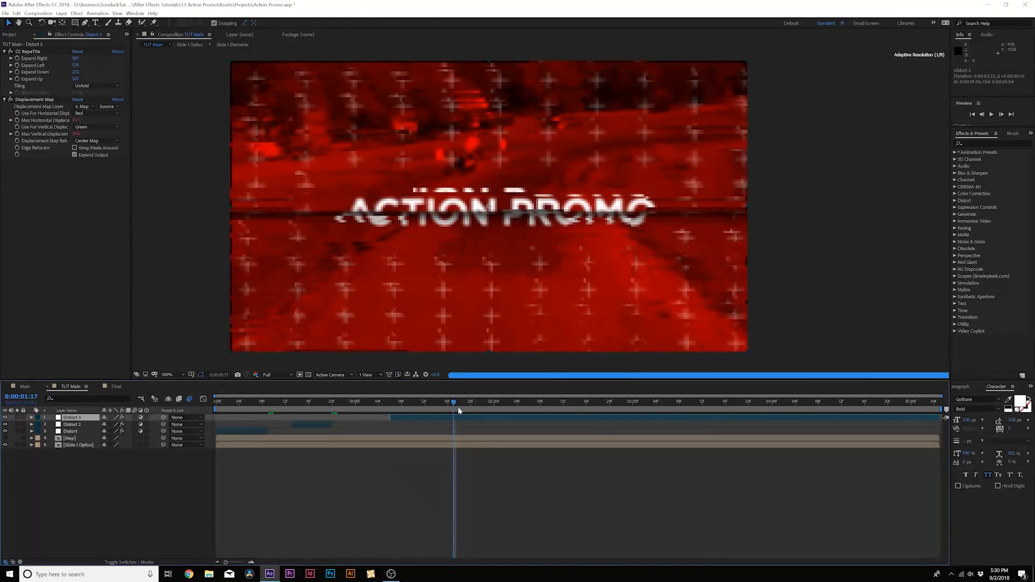
{"action": "key", "text": "ctrl+shift+d"}
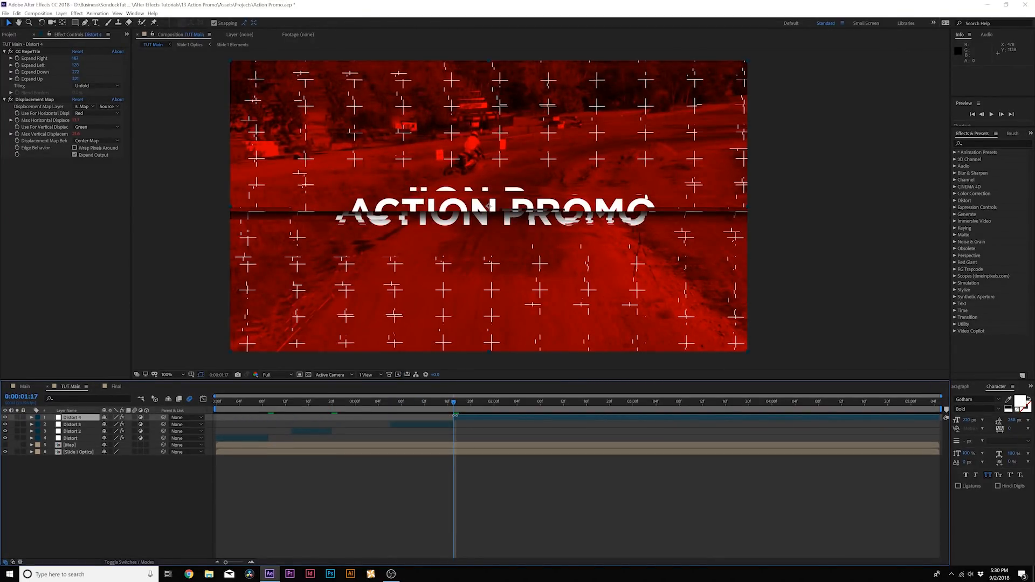
{"action": "left_click_drag", "start_coordinate": [455, 417], "coordinate": [572, 403]}
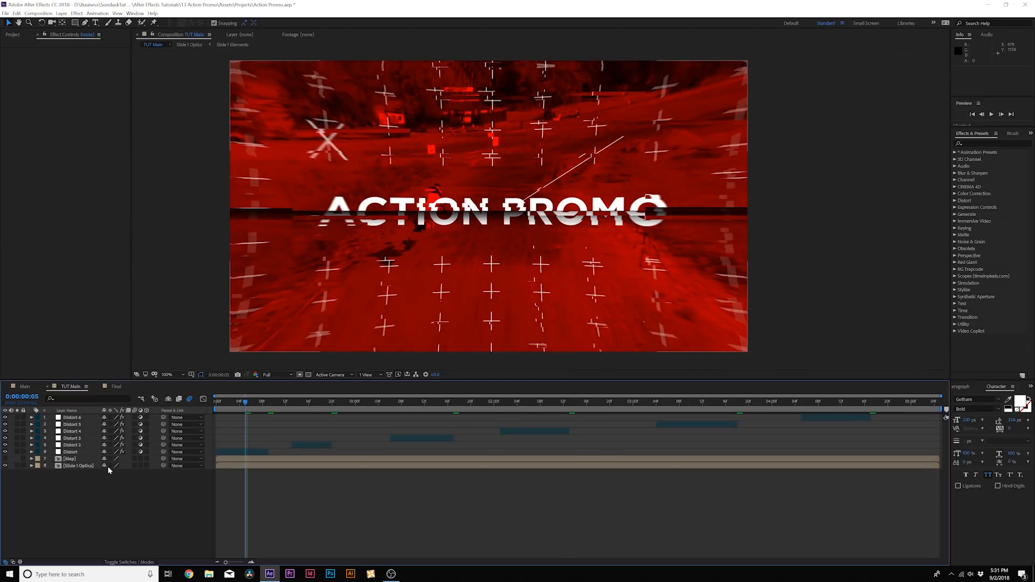
Pre-compose all layers in TUT Main as Slide 1 Final, moving all attributes into the new composition.
{"action": "left_click_drag", "start_coordinate": [75, 494], "coordinate": [69, 413]}
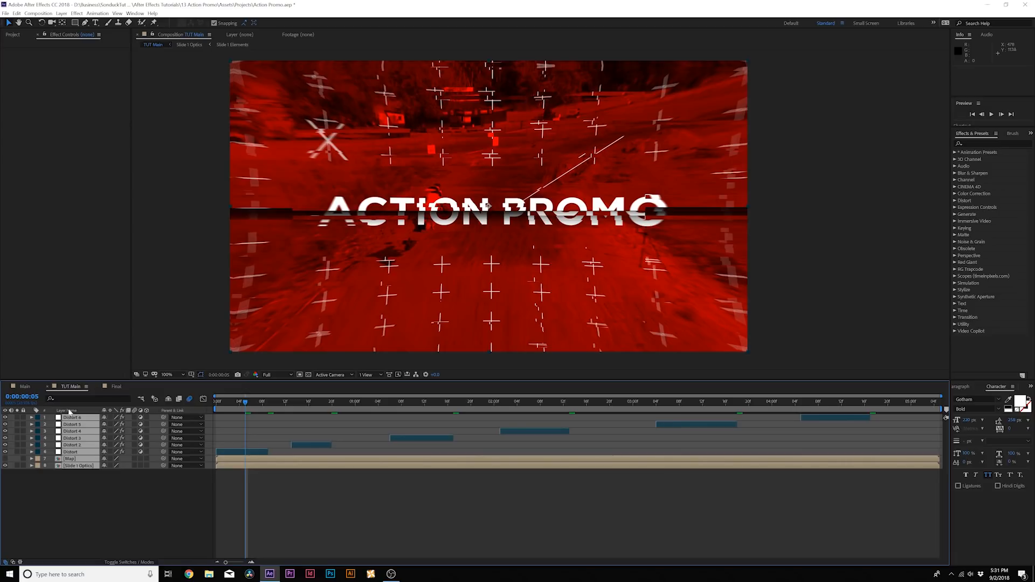
{"action": "key", "text": "ctrl+shift+c"}
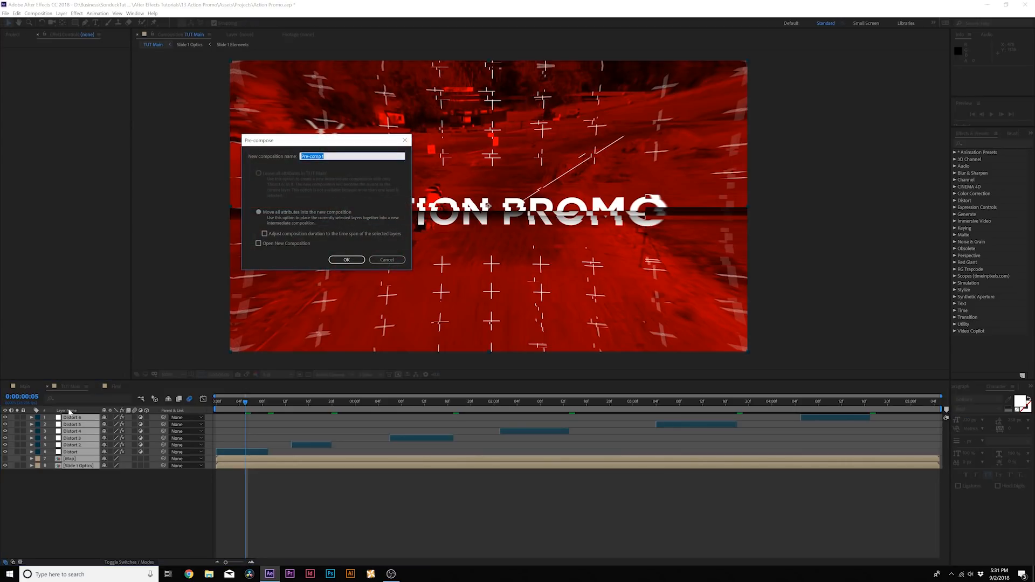
{"action": "type", "text": "Slide 1 Final"}
{"action": "key", "text": "Return"}
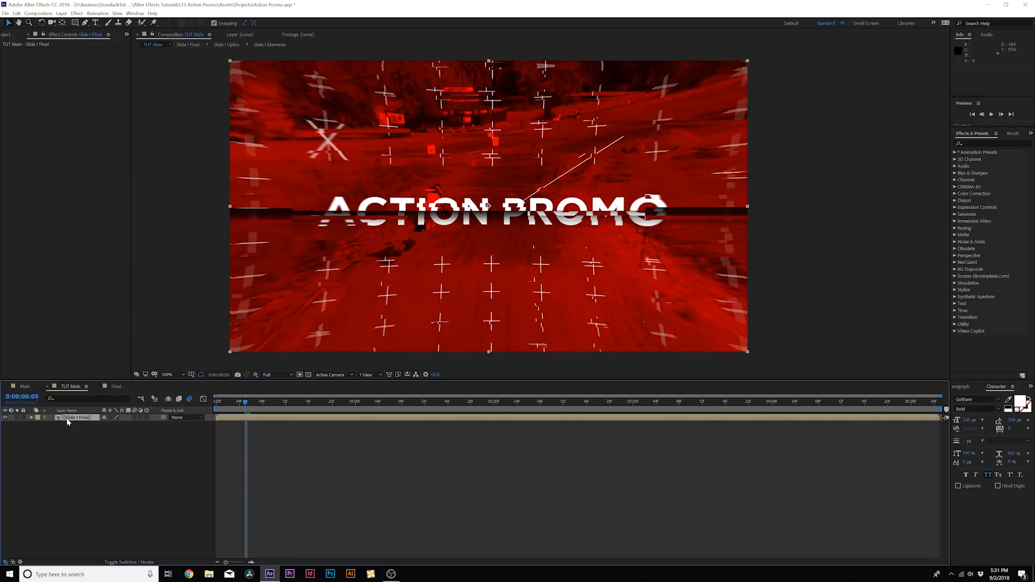
Duplicate the Slide 1 Elements, Slide 1 Final and Slide 1 Optics compositions and rename the copies Slide 2Elements, Slide 2 Final and Slide 2 Optics.
{"action": "left_click", "coordinate": [6, 34]}
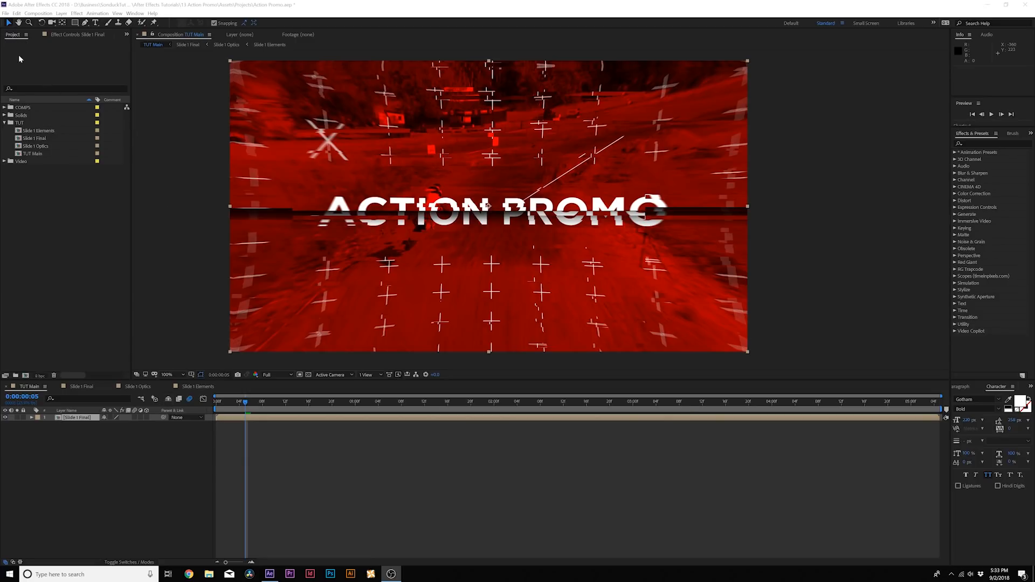
{"action": "left_click", "coordinate": [27, 131]}
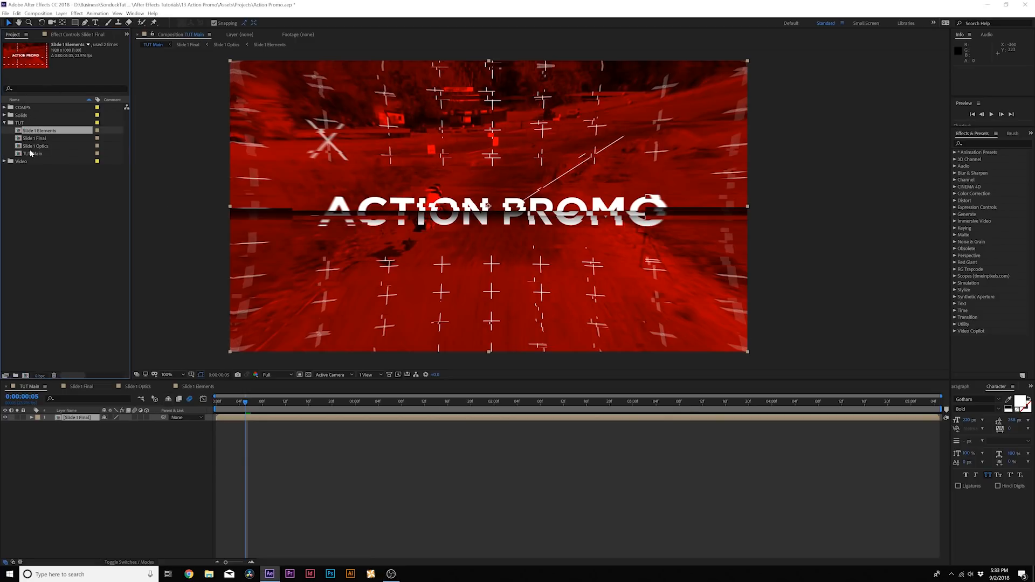
{"action": "left_click", "coordinate": [31, 153], "text": "shift"}
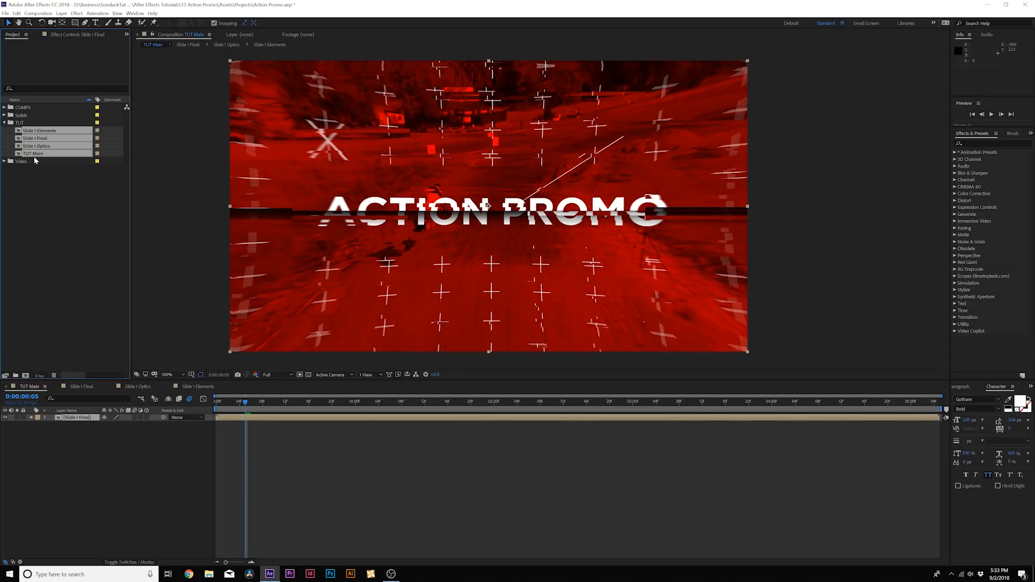
{"action": "left_click", "coordinate": [31, 191]}
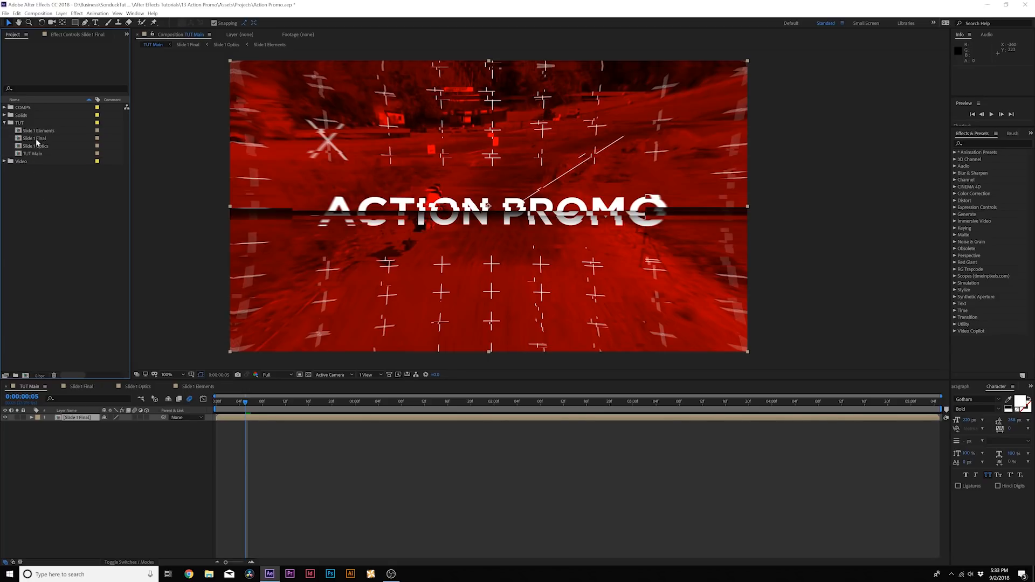
{"action": "left_click", "coordinate": [39, 131]}
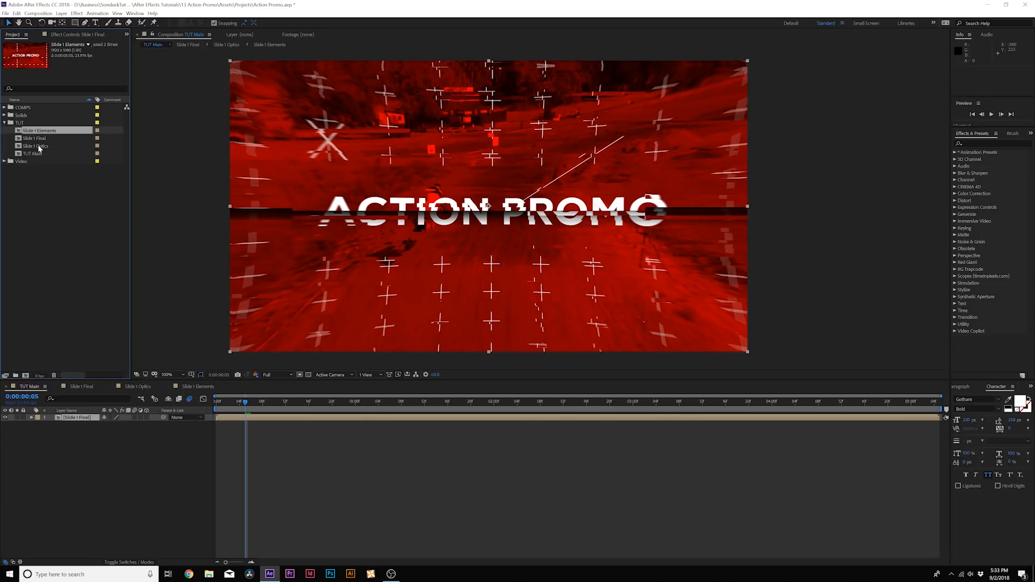
{"action": "left_click", "coordinate": [38, 147]}
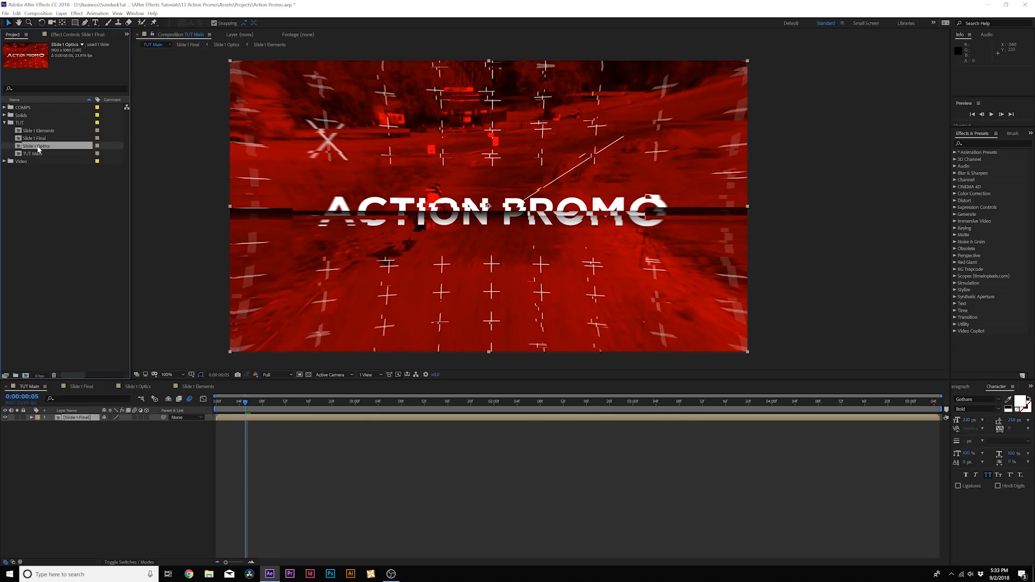
{"action": "left_click", "coordinate": [35, 132], "text": "shift"}
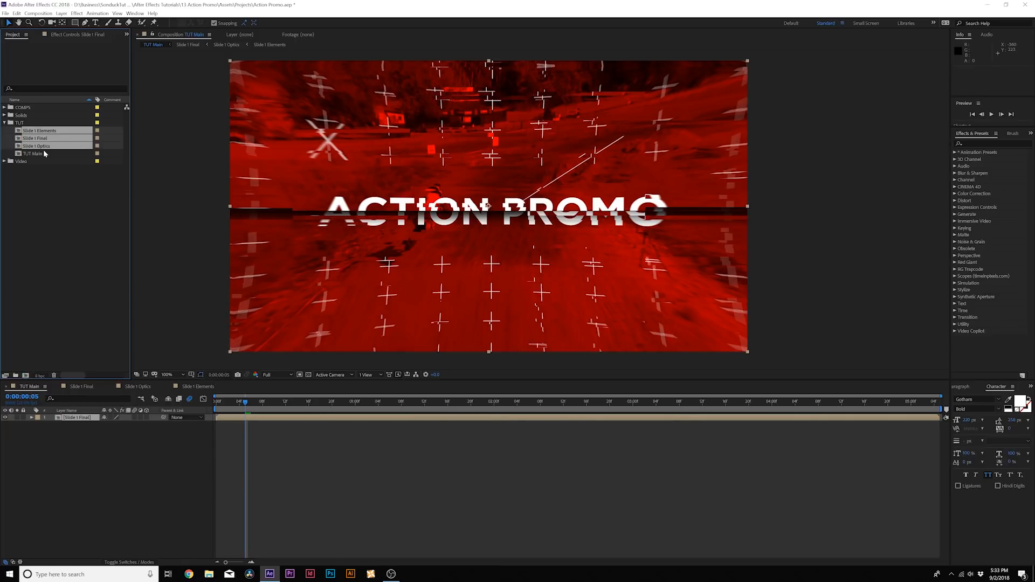
{"action": "key", "text": "ctrl+d"}
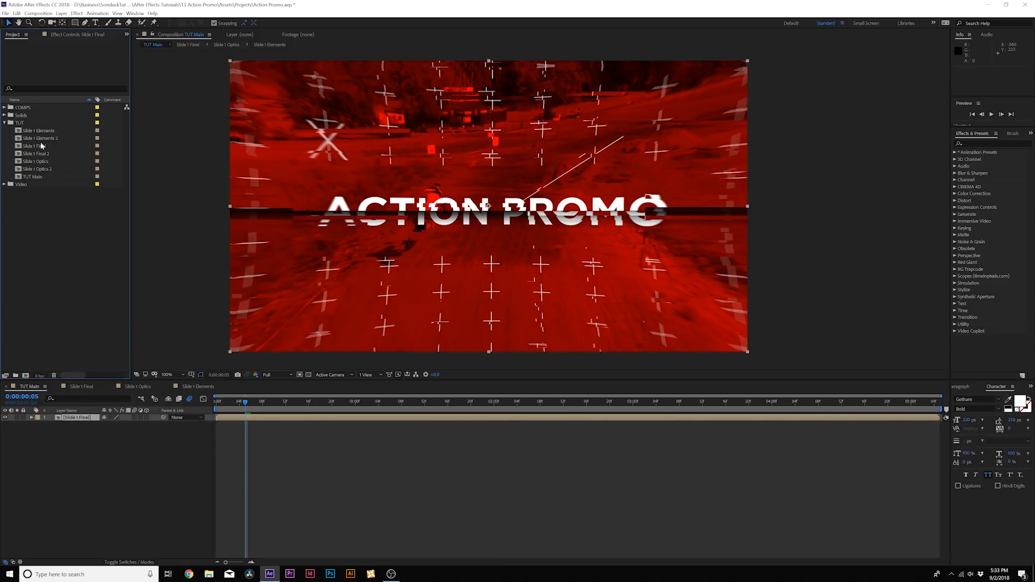
{"action": "left_click", "coordinate": [37, 138]}
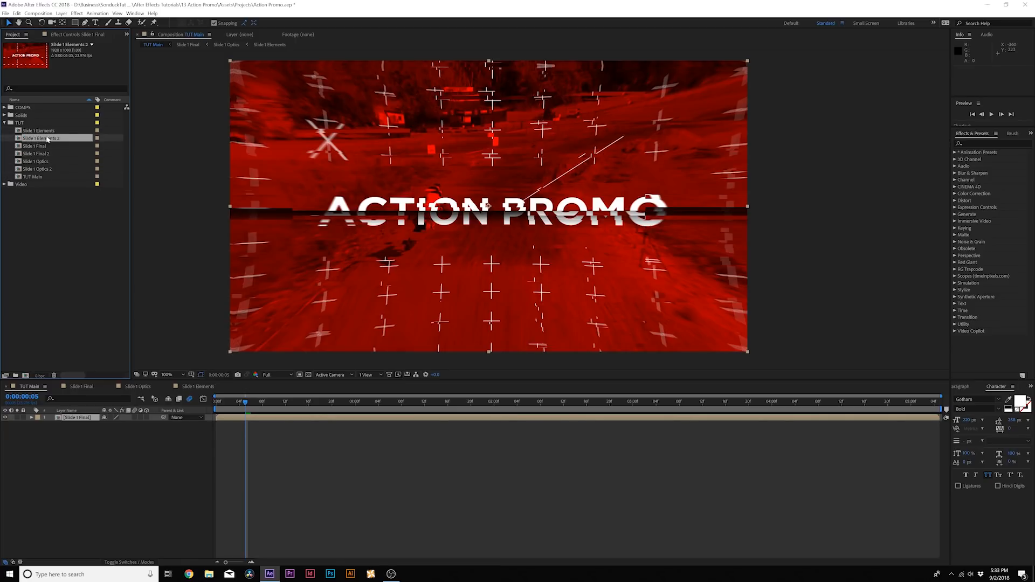
Open the Slide 2 Final composition and replace its Slide 1 Optics layer with the Slide 2 Optics composition.
{"action": "double_click", "coordinate": [19, 154]}
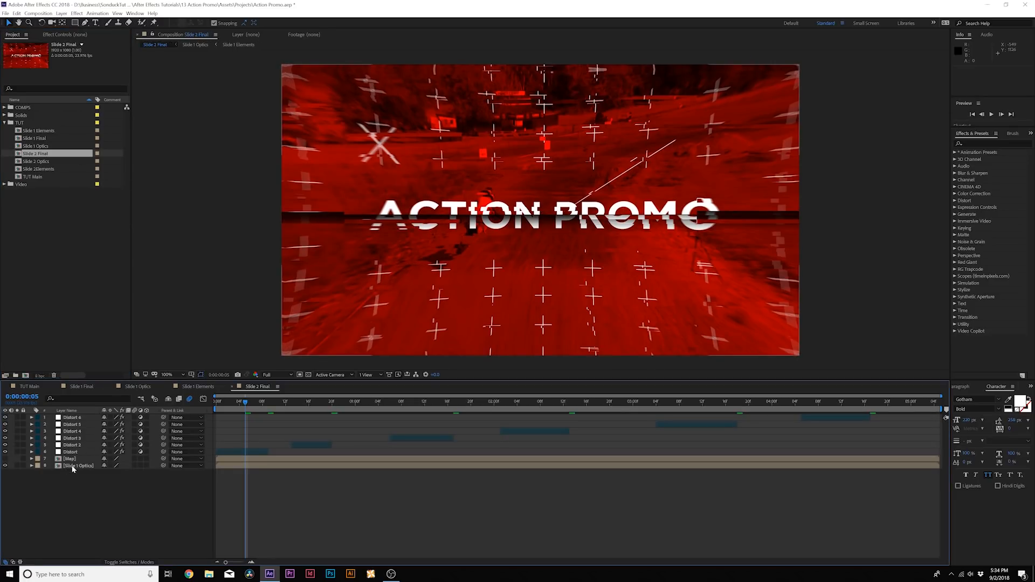
{"action": "left_click", "coordinate": [73, 467]}
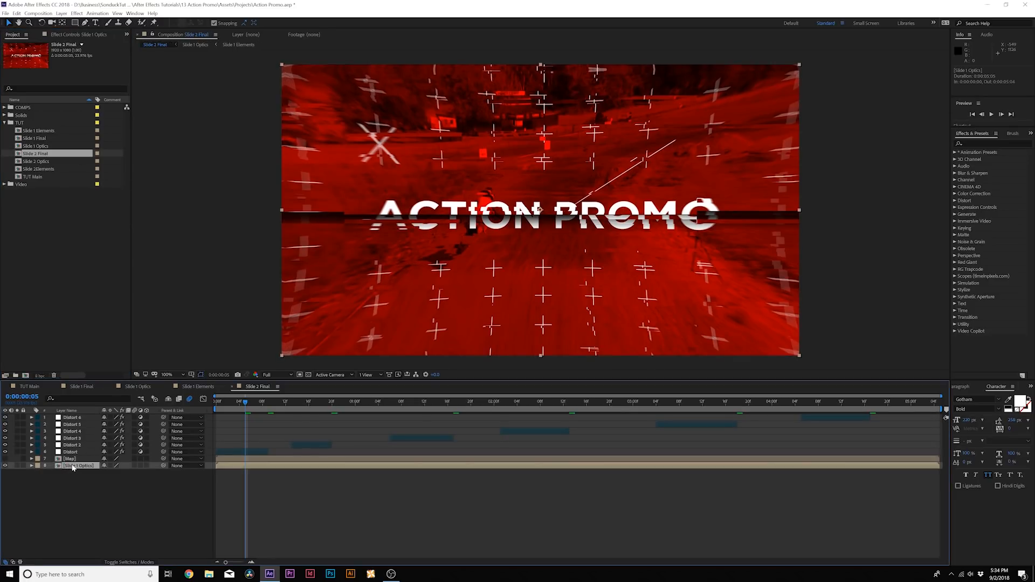
{"action": "left_click", "coordinate": [34, 162]}
{"action": "left_click_drag", "start_coordinate": [35, 164], "coordinate": [77, 468]}
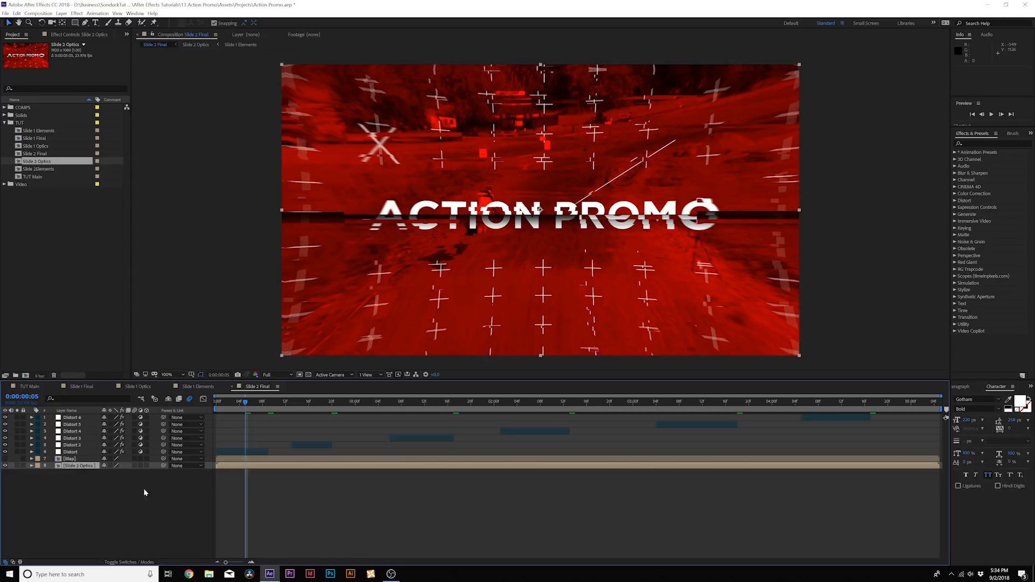
Open the Slide 2 Optics composition and replace both Slide 1 Elements layers with the Slide 2Elements composition.
{"action": "double_click", "coordinate": [80, 466]}
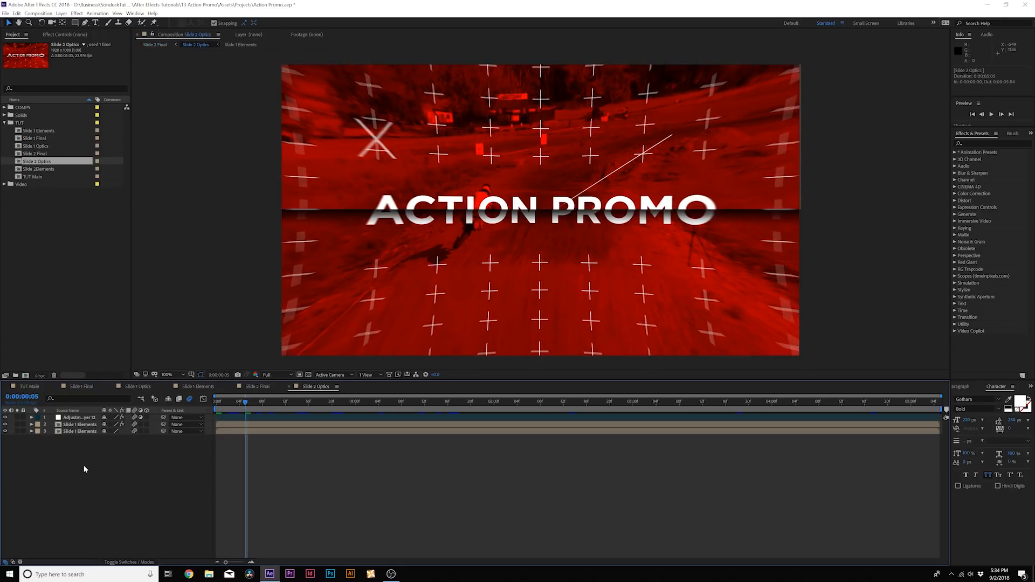
{"action": "left_click_drag", "start_coordinate": [62, 458], "coordinate": [70, 424]}
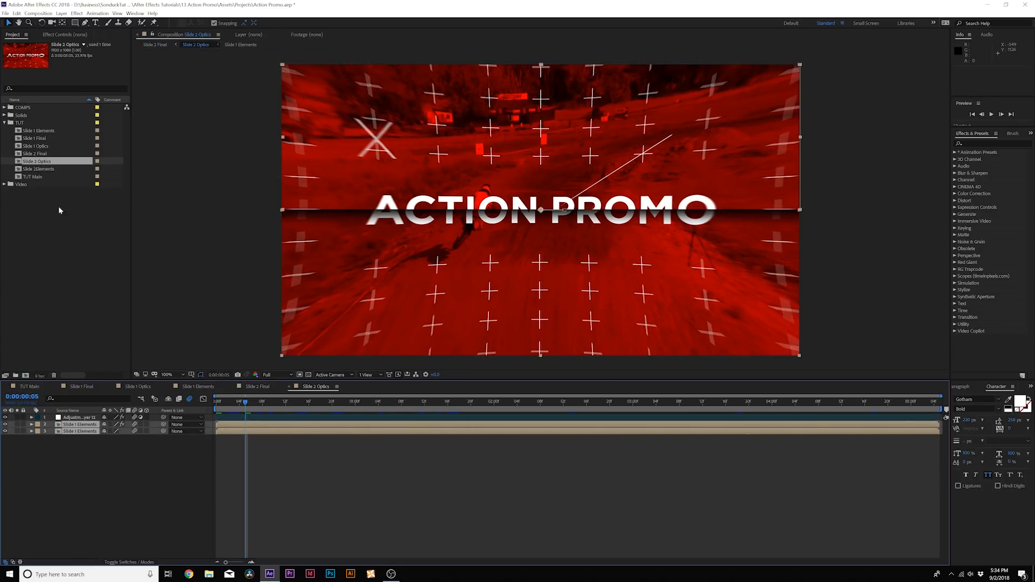
{"action": "left_click", "coordinate": [41, 170]}
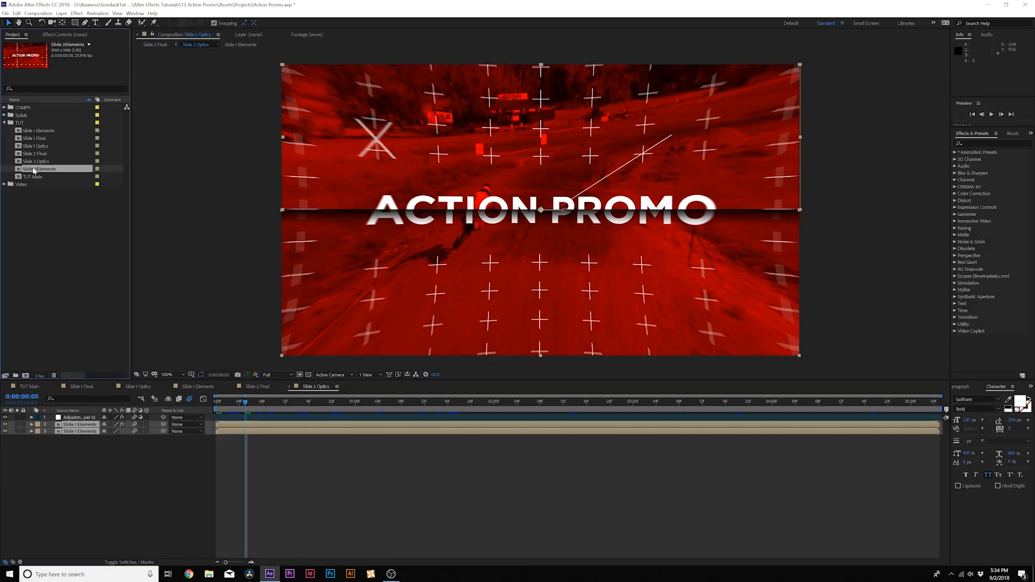
{"action": "left_click_drag", "start_coordinate": [34, 171], "coordinate": [87, 431]}
{"action": "left_click", "coordinate": [47, 451]}
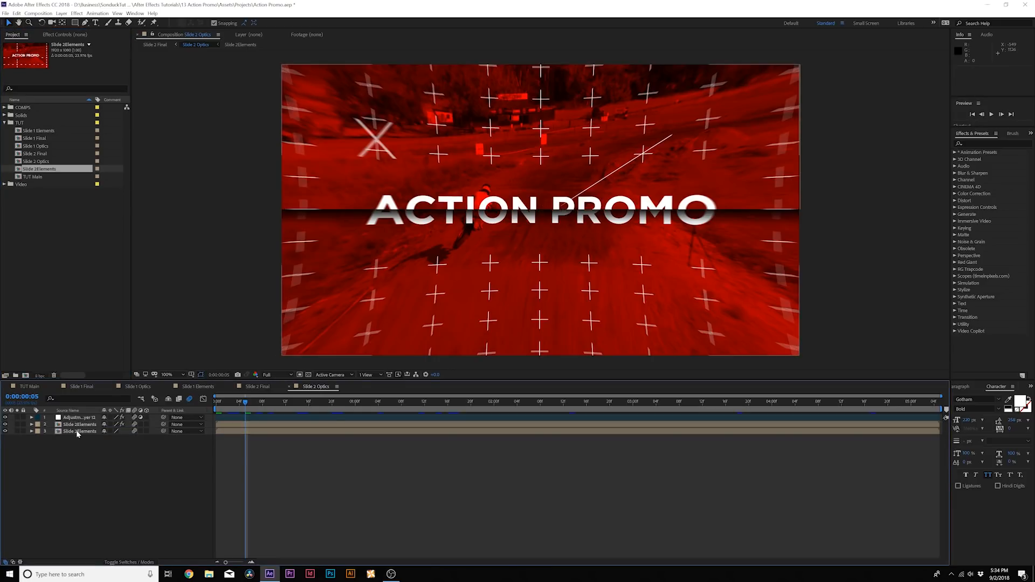